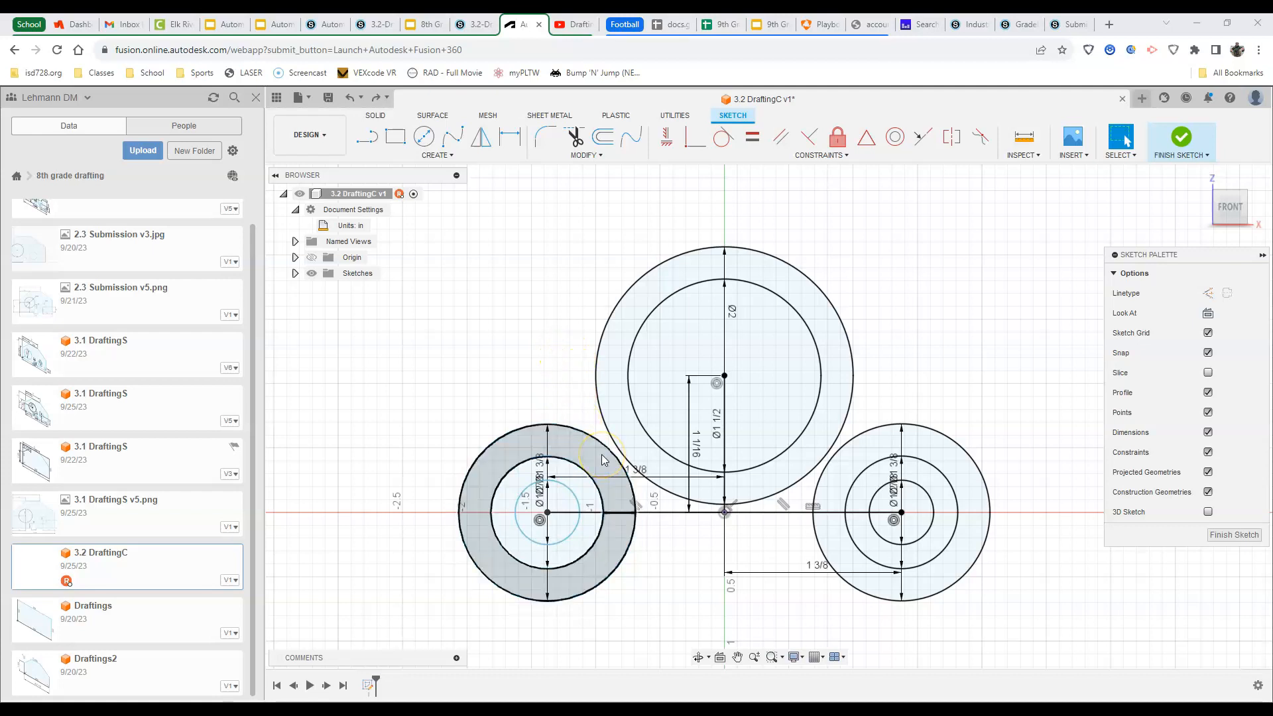
Draw a horizontal line about 2 3/4 in long joining the lowest points of the two outer 1 3/8 in circles
left_click(368, 137)
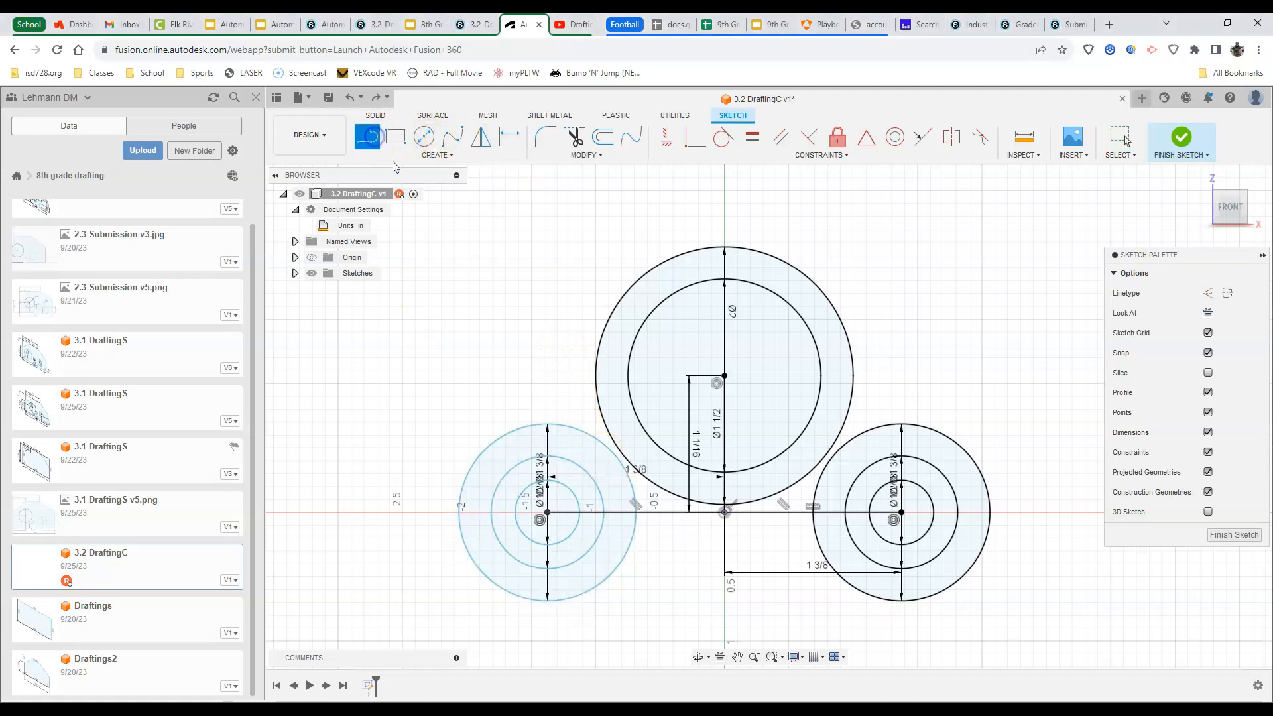
left_click(903, 601)
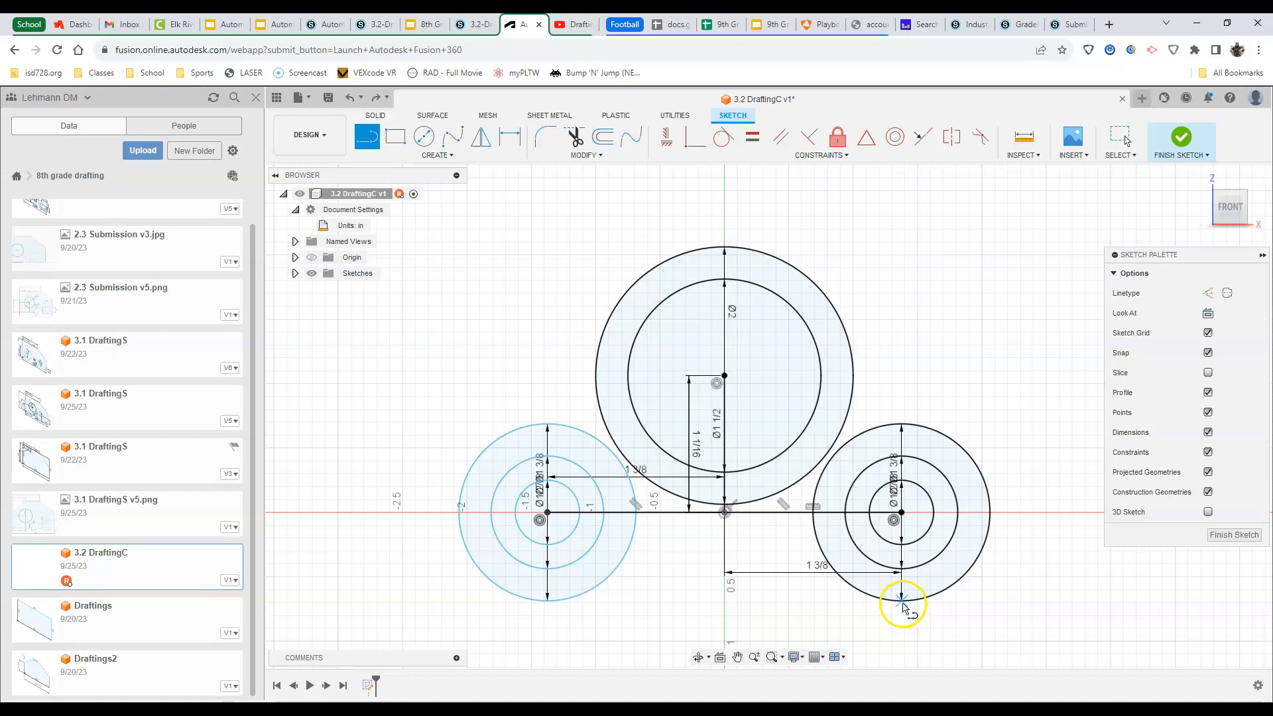
left_click(901, 512)
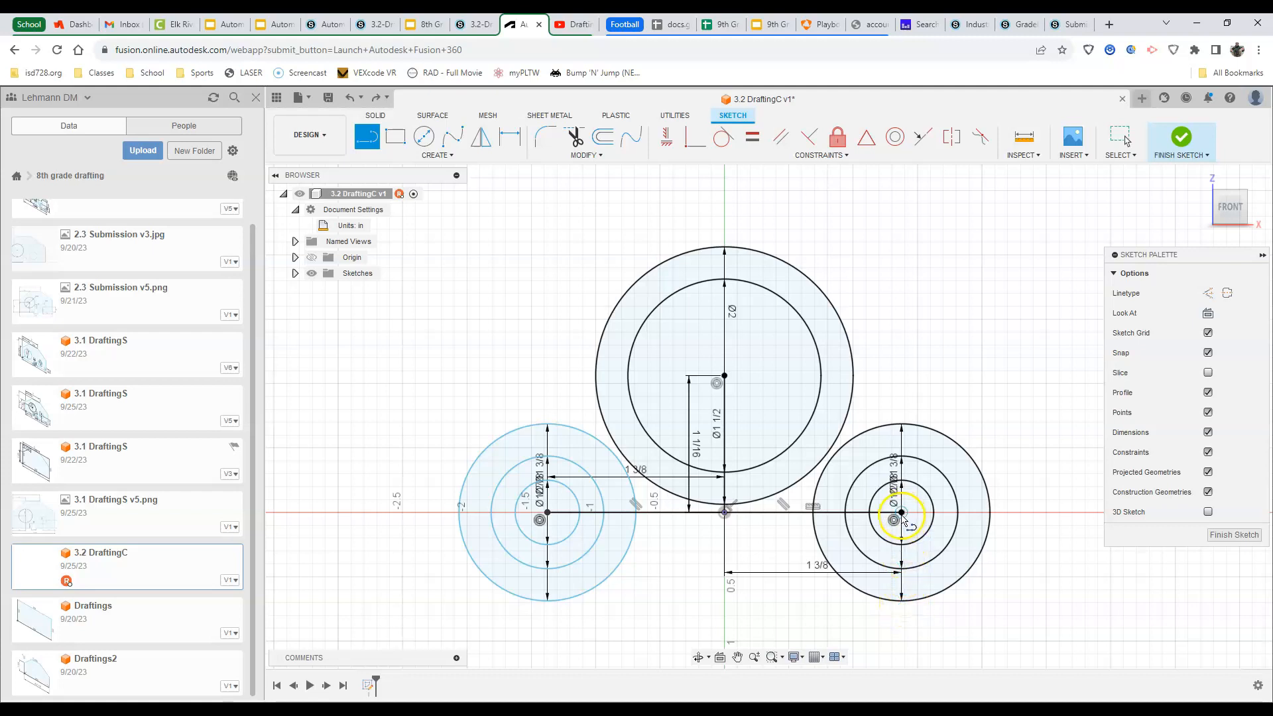
scroll(905, 530, "down", 3)
scroll(903, 526, "up", 6)
scroll(902, 547, "down", 2)
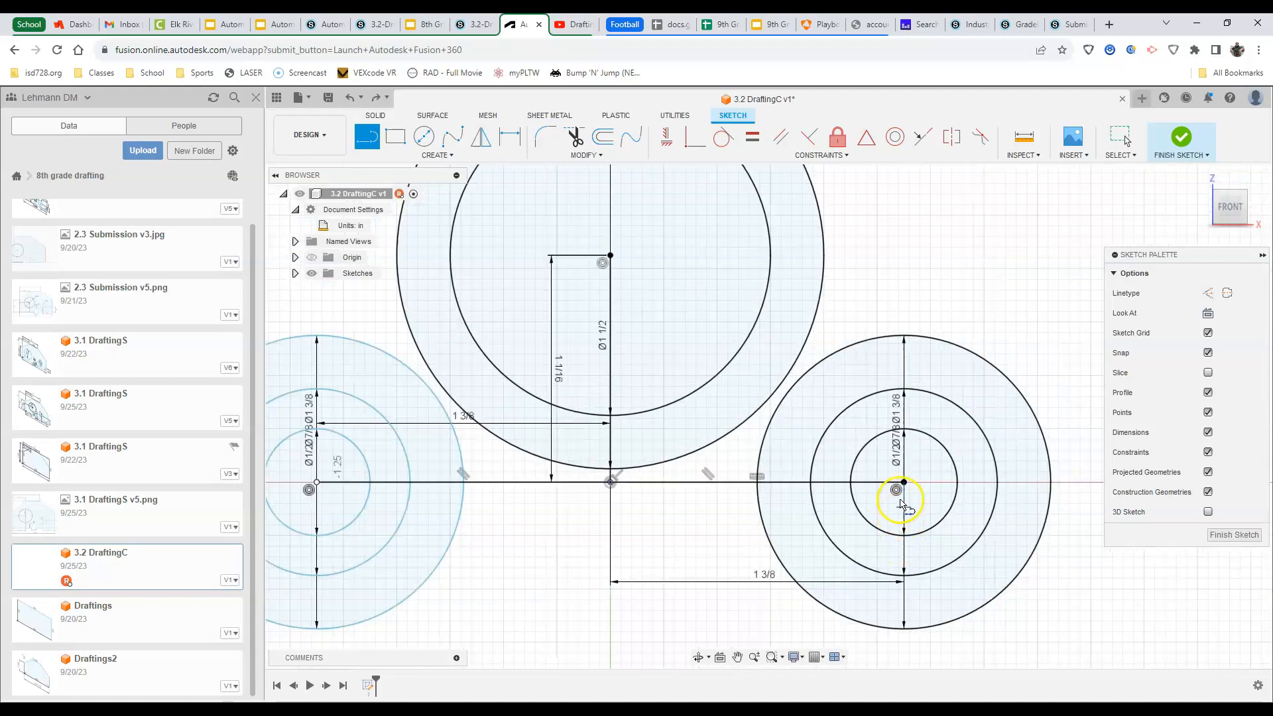
left_click_drag(903, 482, 903, 625)
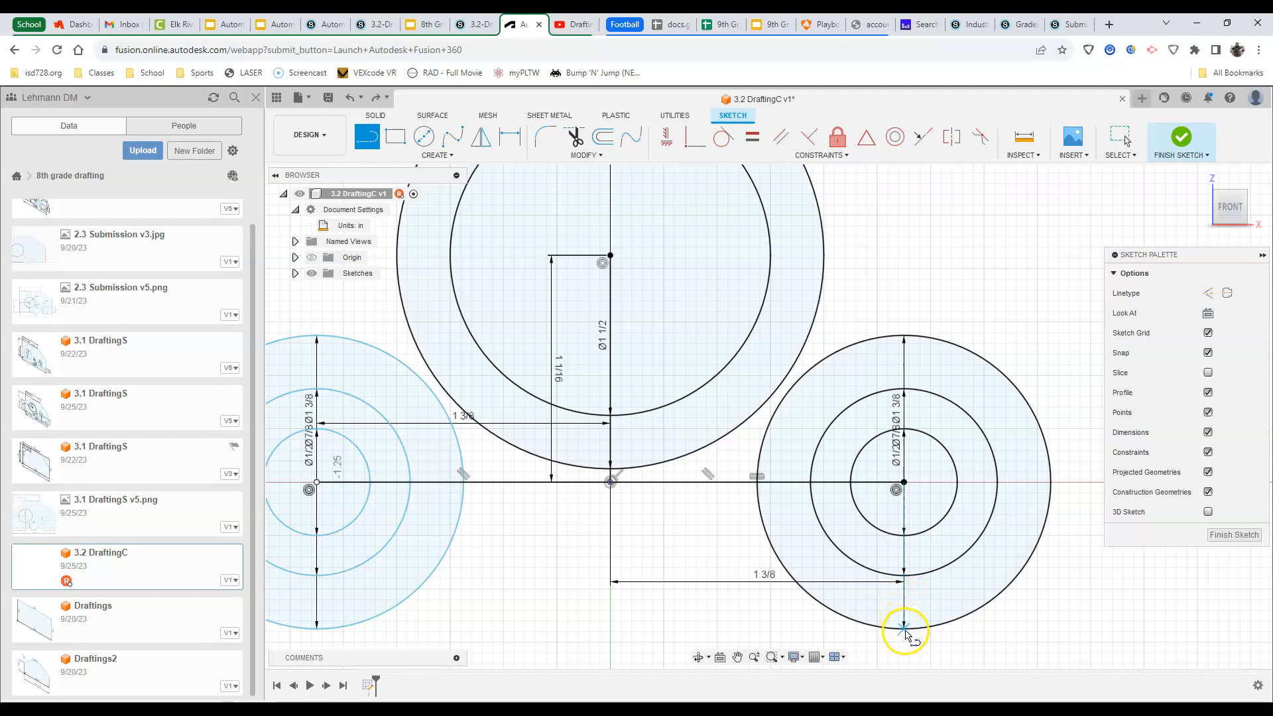
left_click(903, 627)
scroll(882, 626, "up", 2)
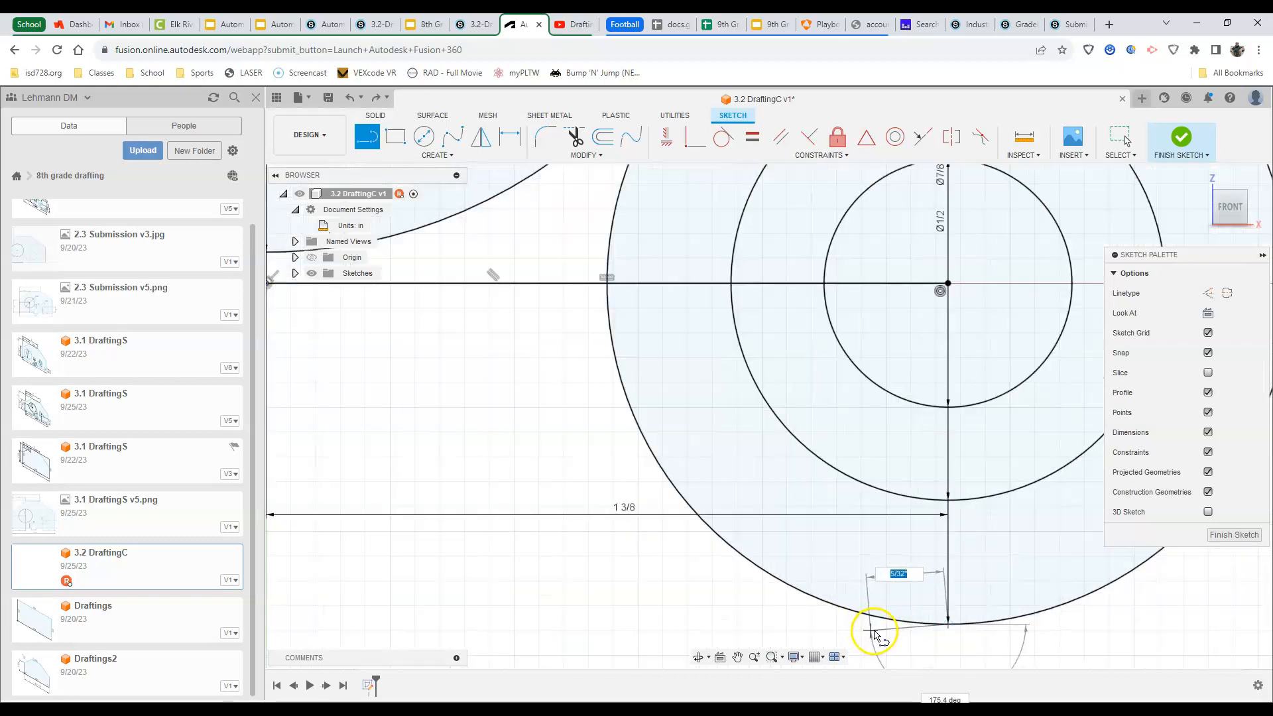
scroll(883, 623, "down", 3)
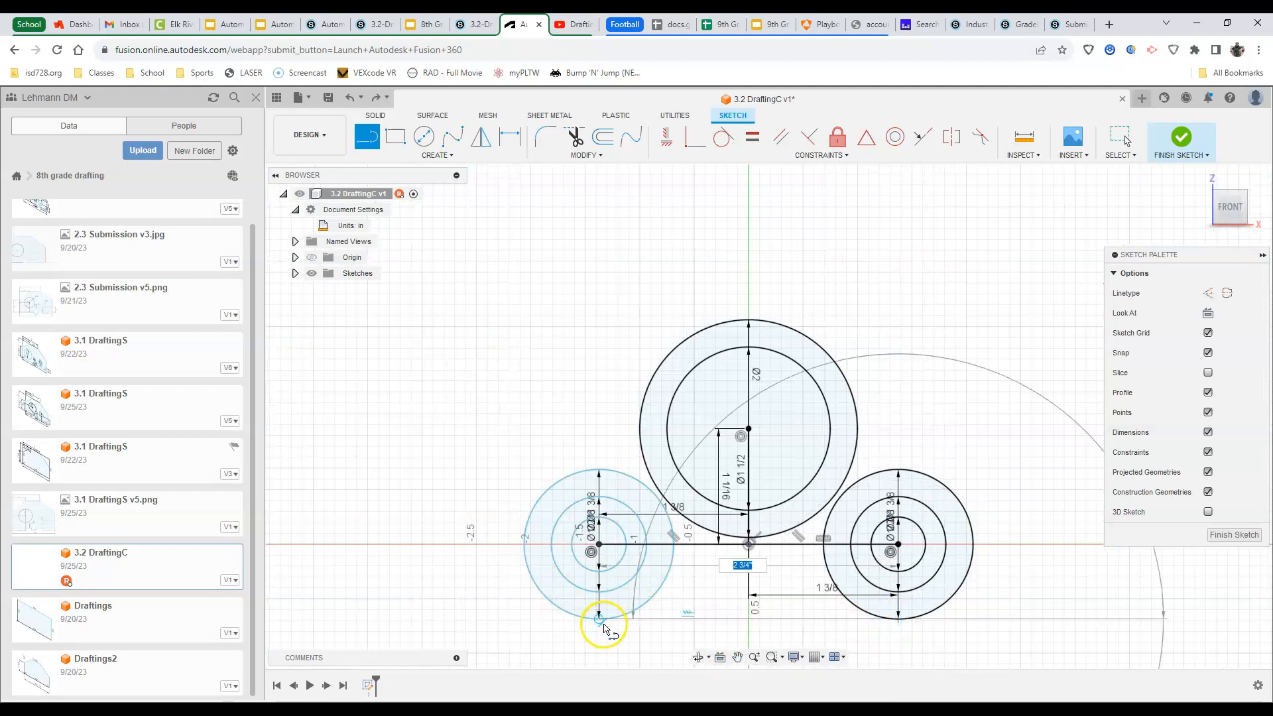
scroll(600, 626, "up", 5)
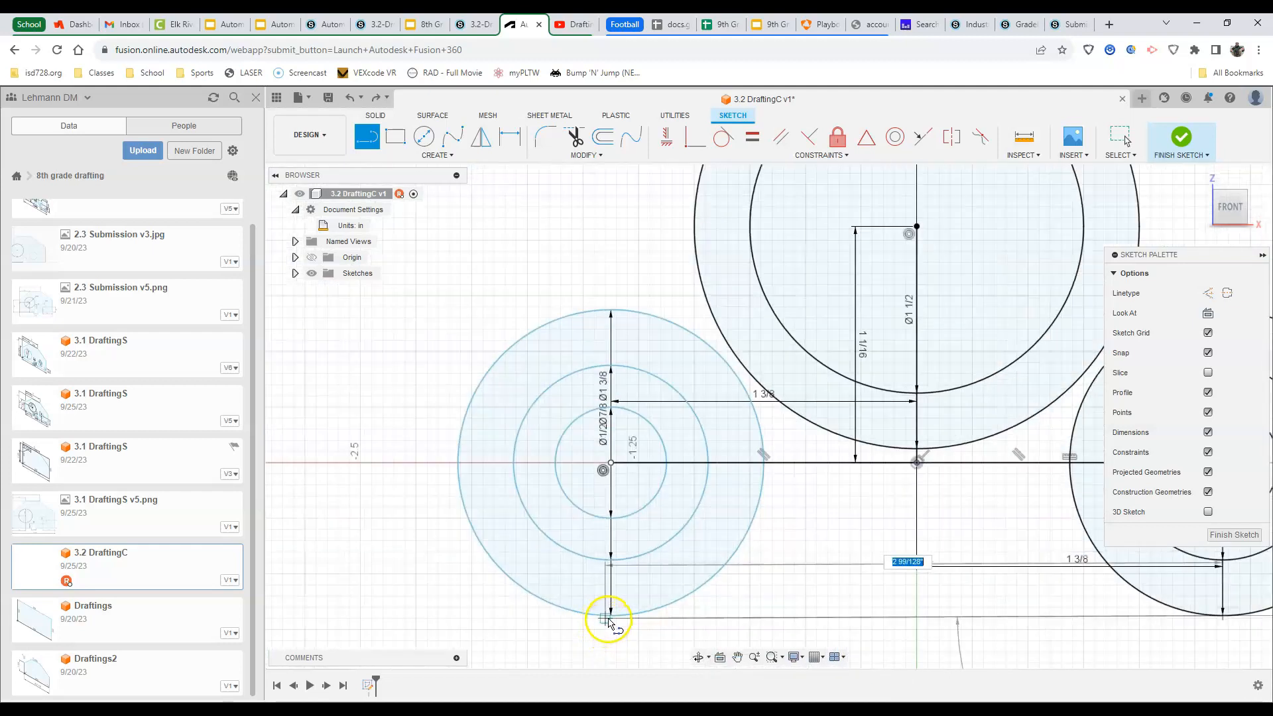
left_click(611, 615)
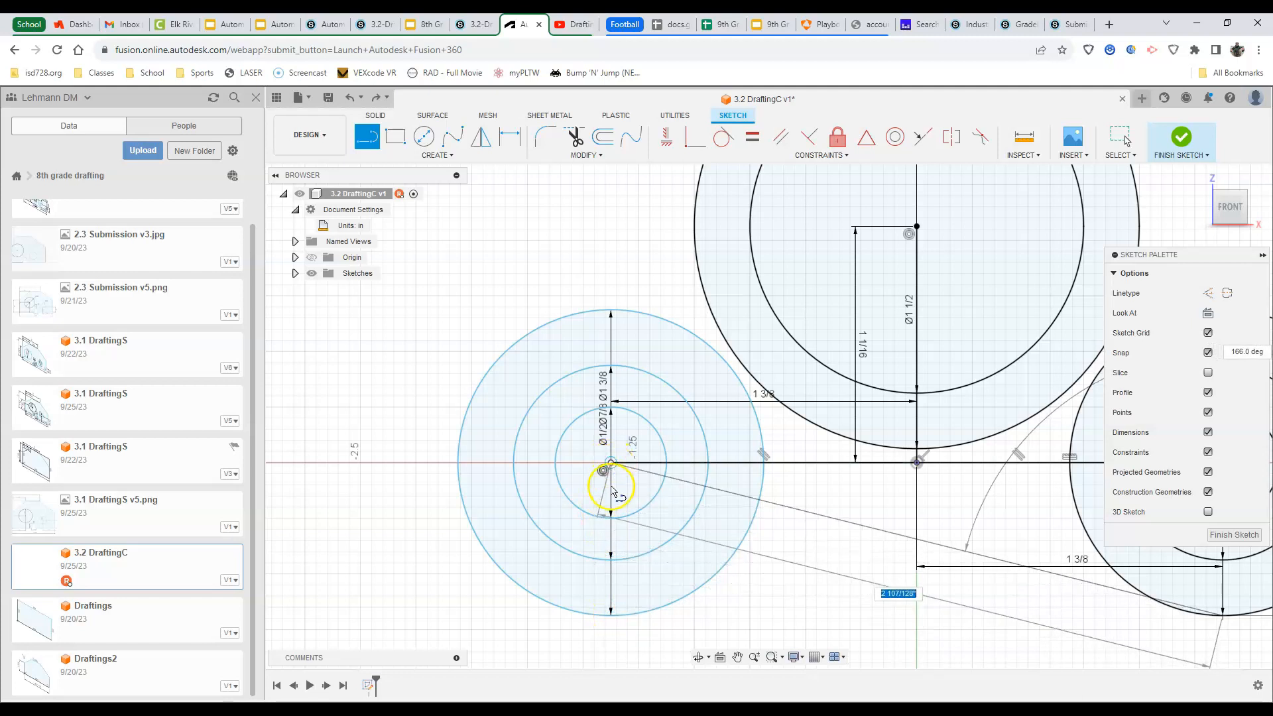
left_click(610, 615)
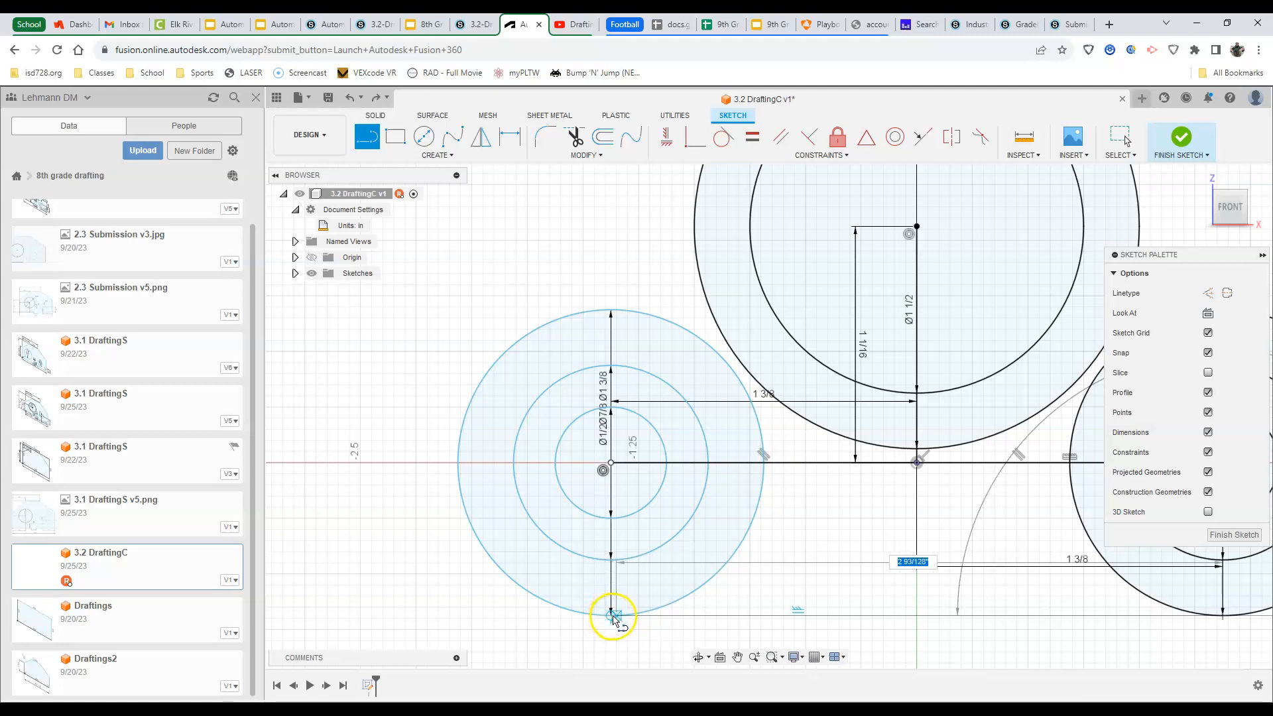
scroll(611, 617, "down", 3)
scroll(611, 617, "up", 5)
scroll(611, 618, "up", 2)
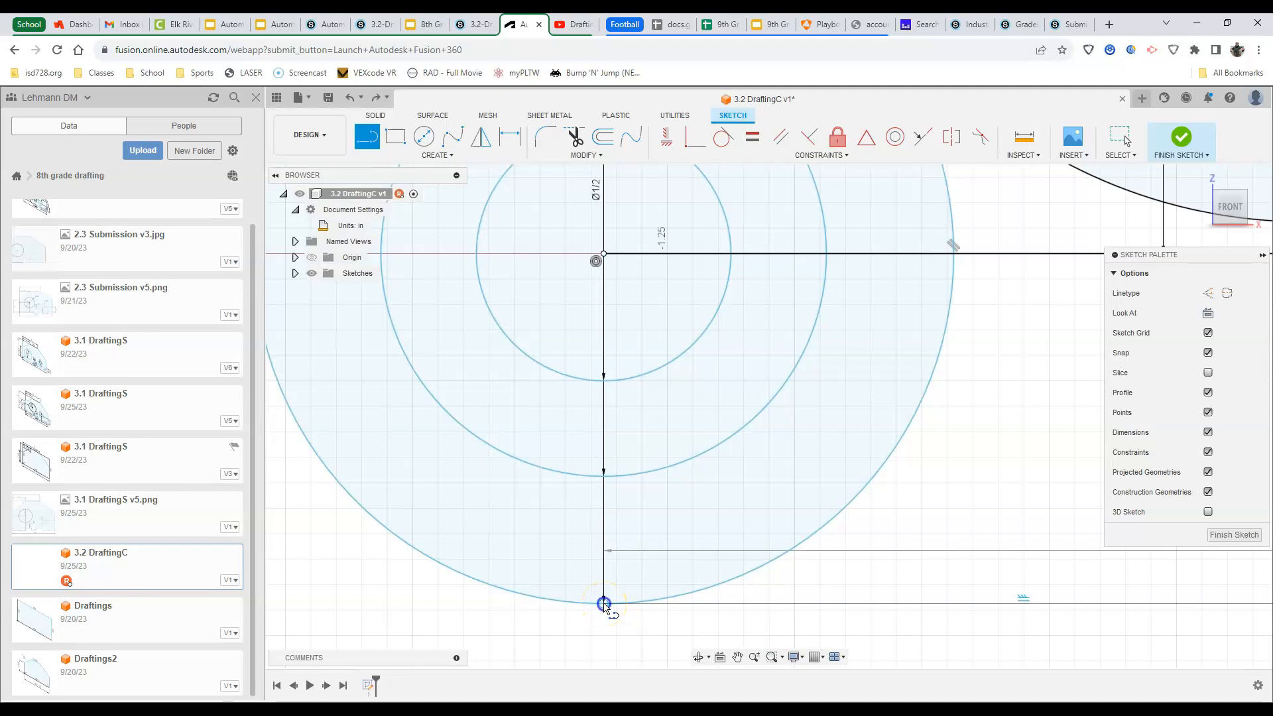
scroll(630, 607, "up", 4)
scroll(637, 604, "down", 6)
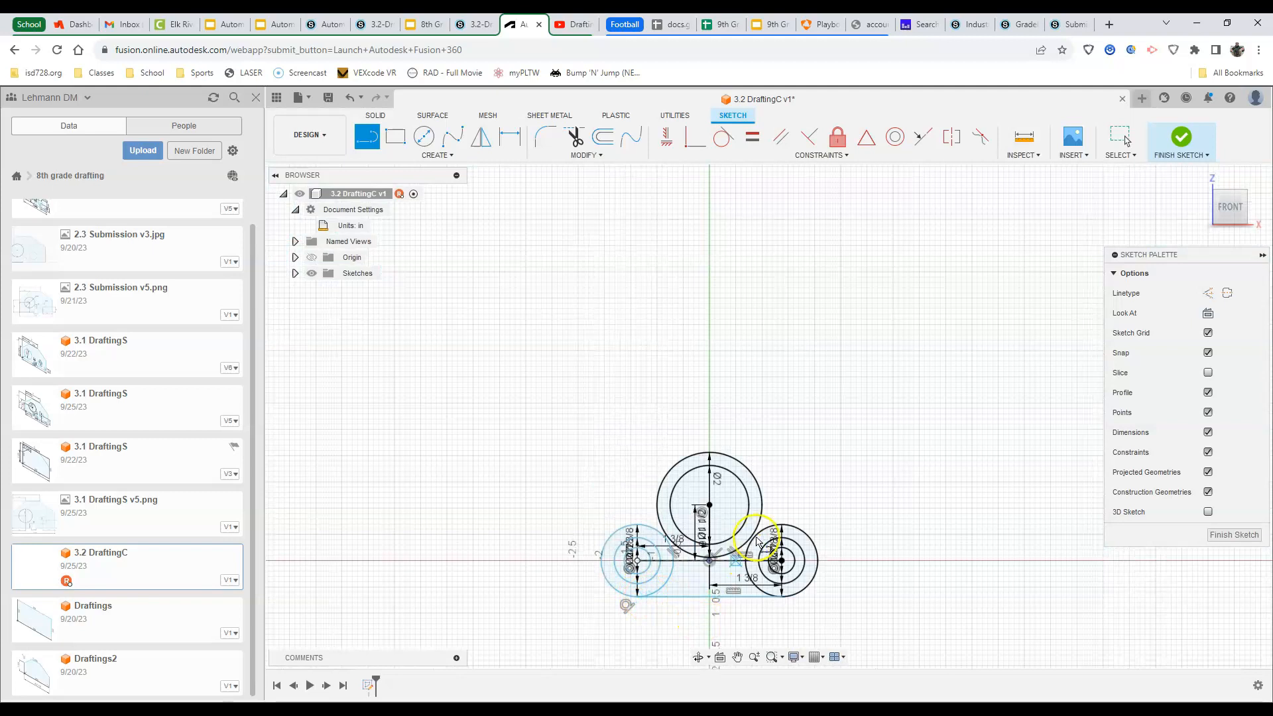
Draw a concave 3-point arc from the top of the right outer circle to the right edge of the 2 in circle
scroll(755, 549, "up", 5)
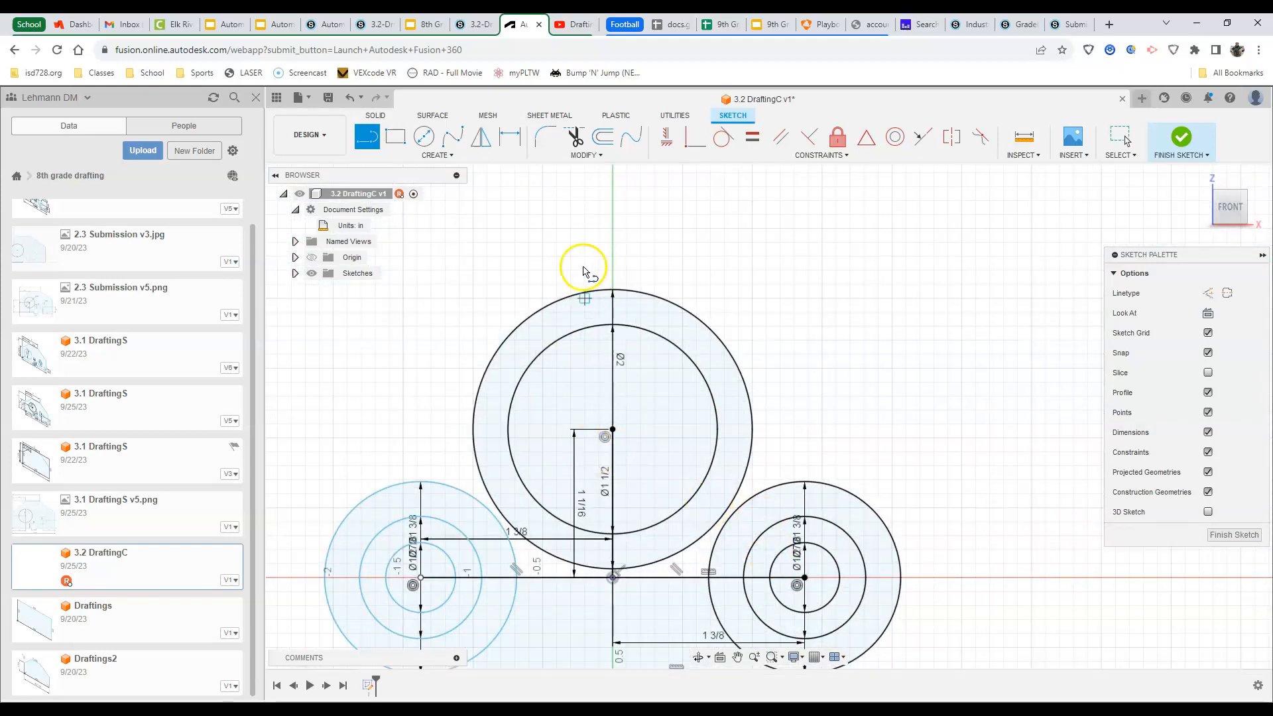
left_click(437, 156)
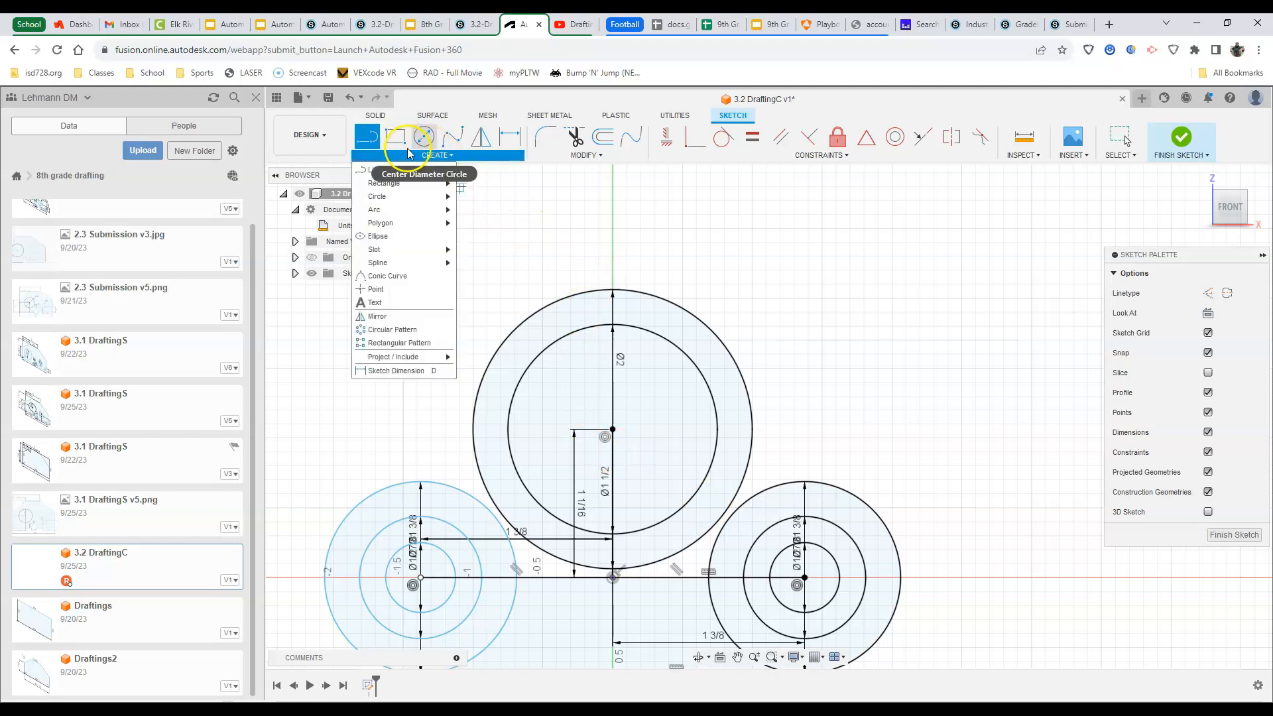
mouse_move(426, 209)
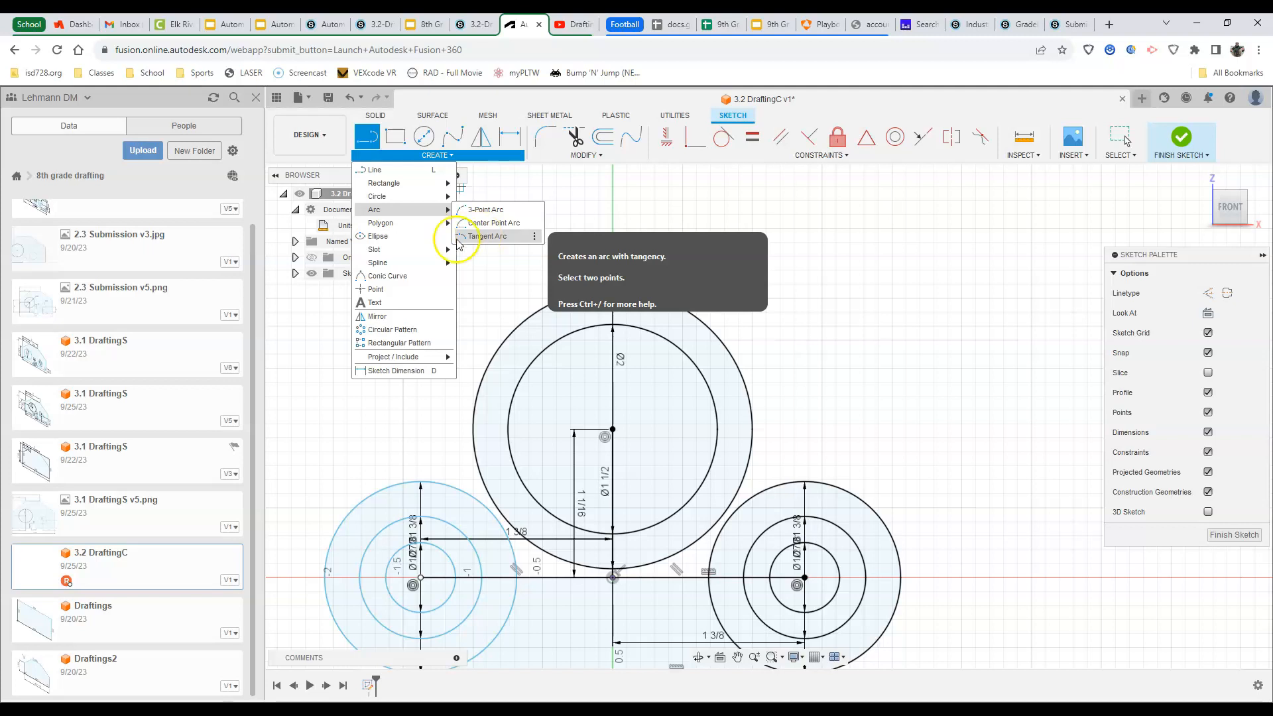
left_click(481, 210)
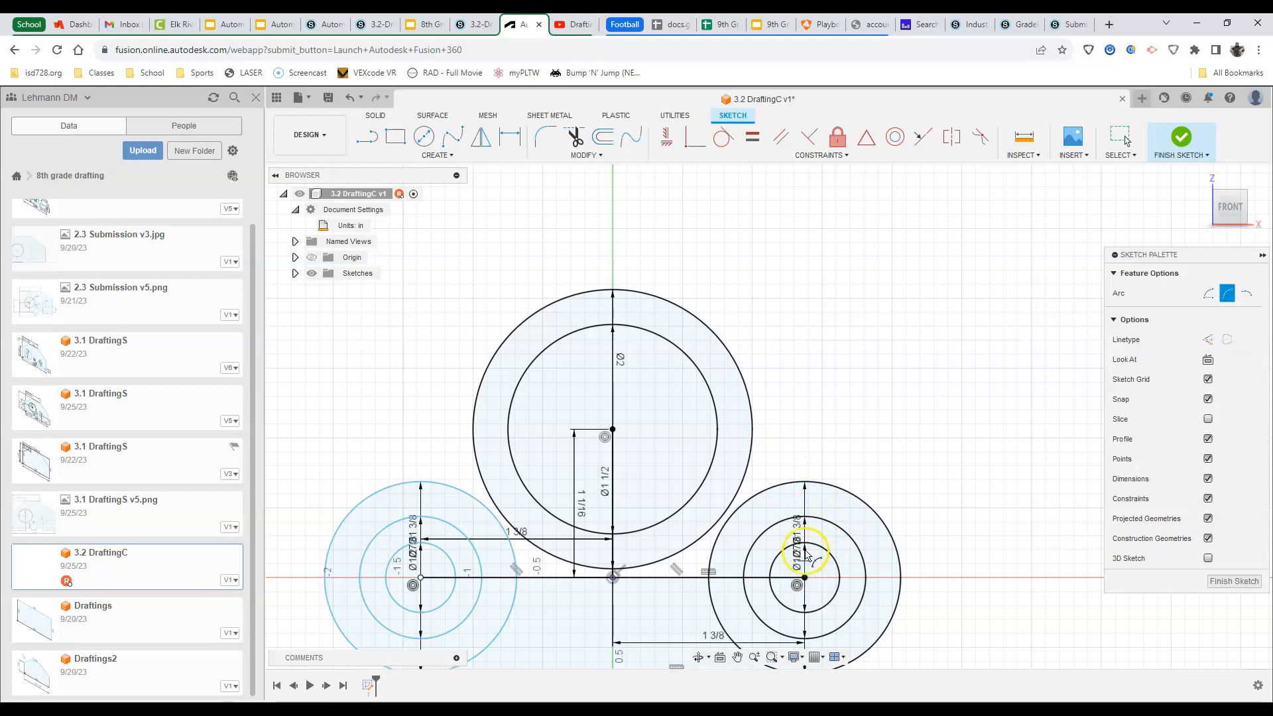
left_click(804, 483)
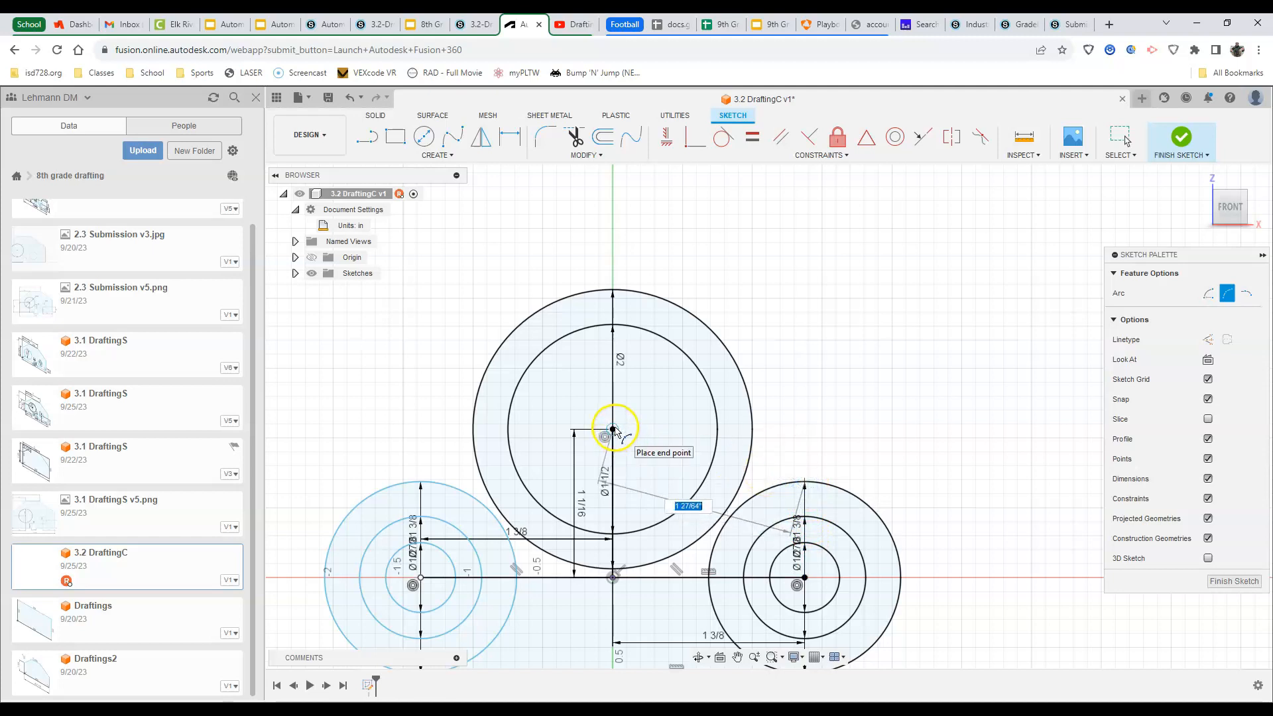
left_click(753, 431)
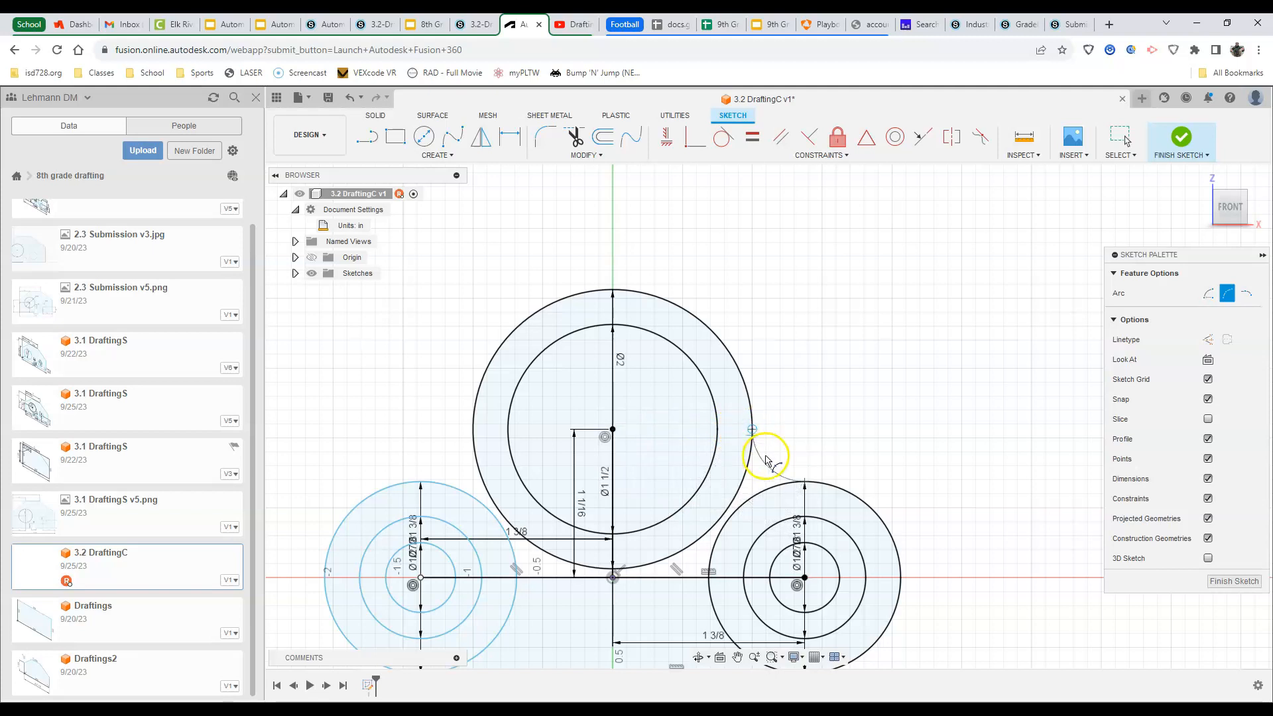
left_click(776, 475)
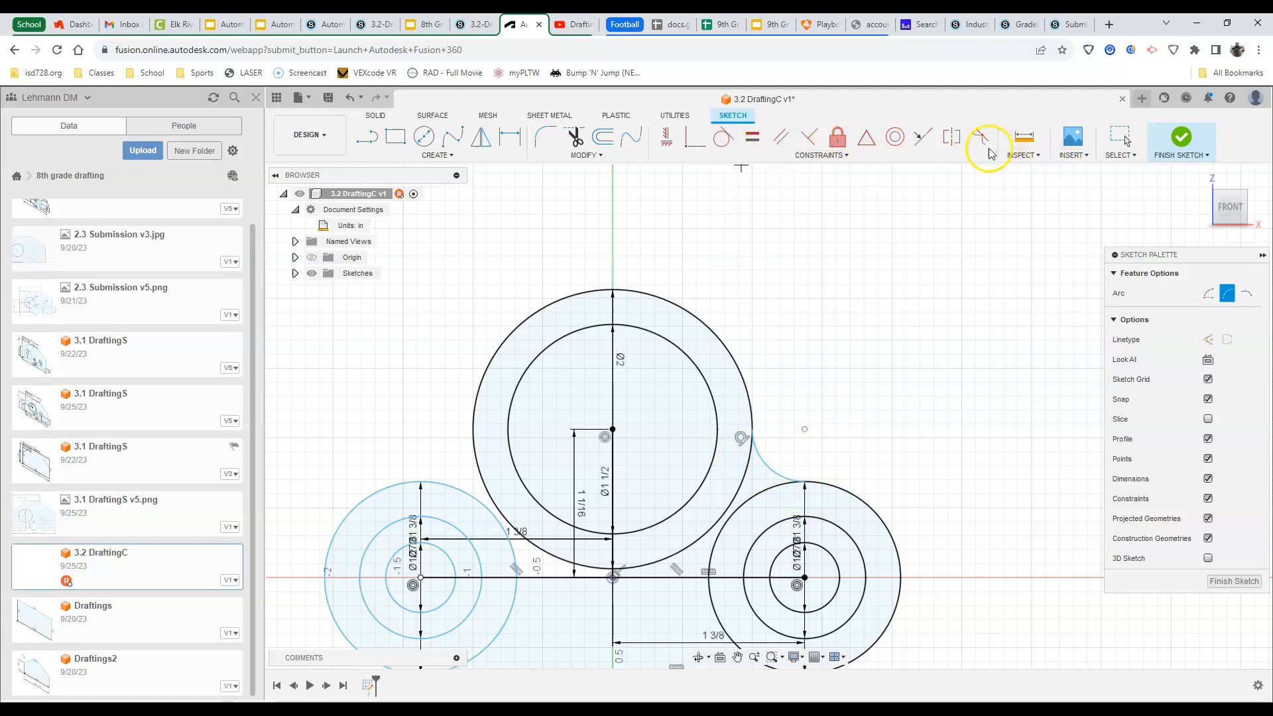
Apply a tangent constraint between the right connecting arc and the right 1 3/8 in circle
left_click(827, 156)
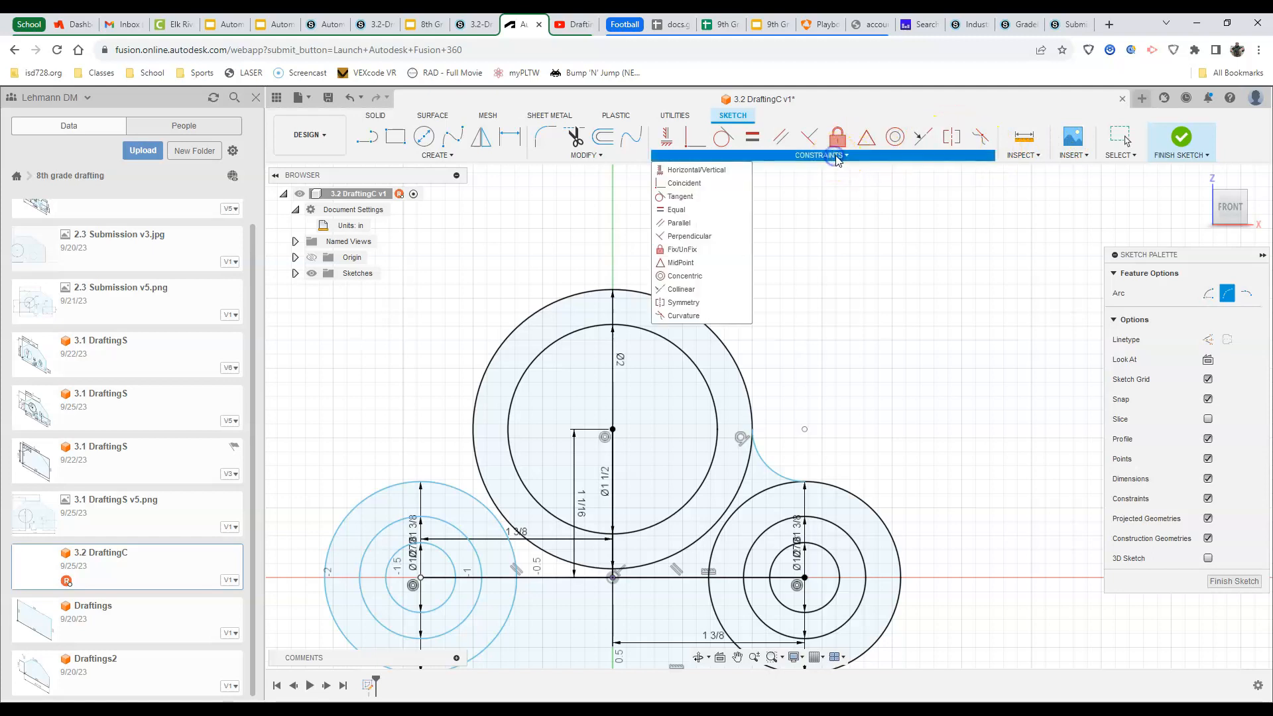
left_click(696, 196)
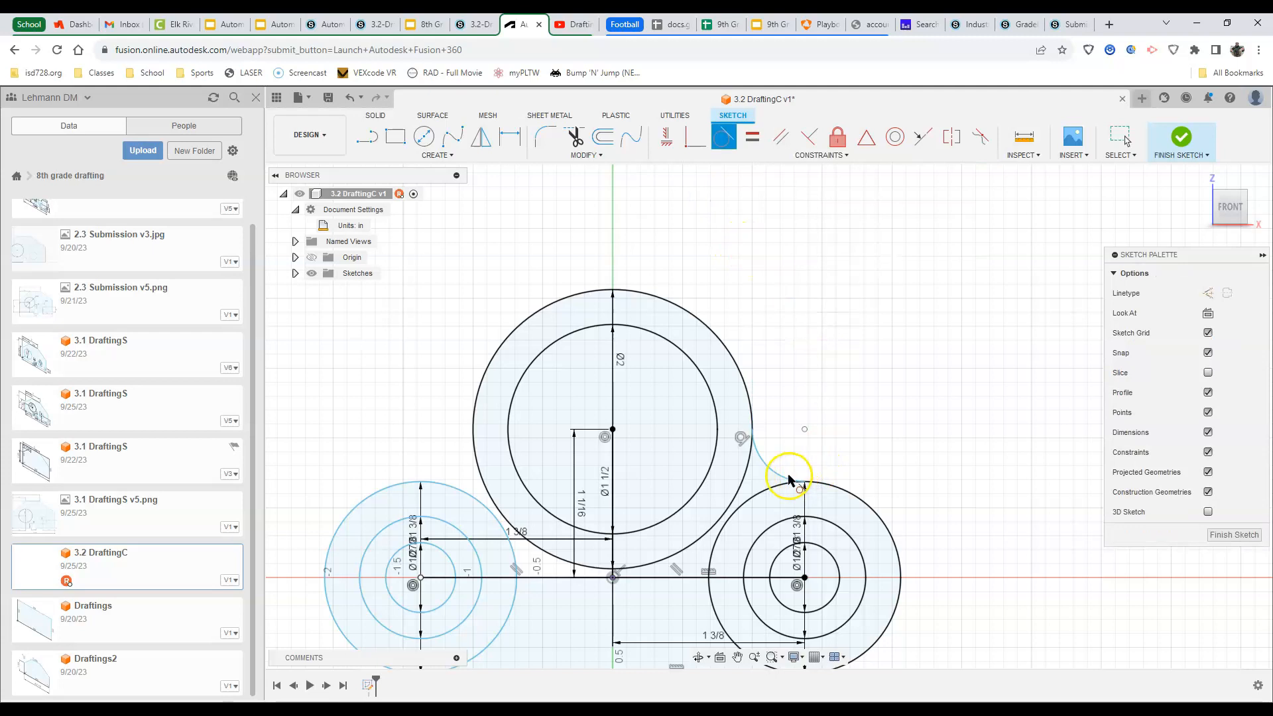
left_click(813, 488)
left_click(780, 472)
left_click(797, 484)
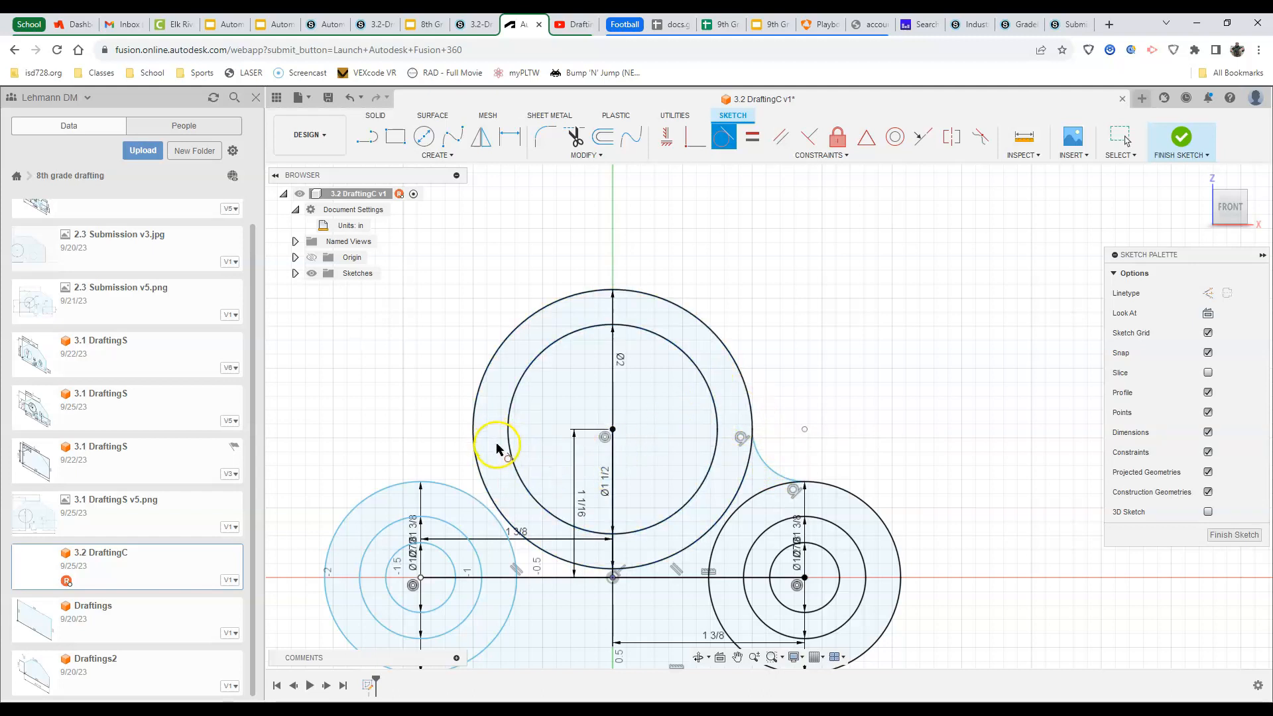
left_click(442, 157)
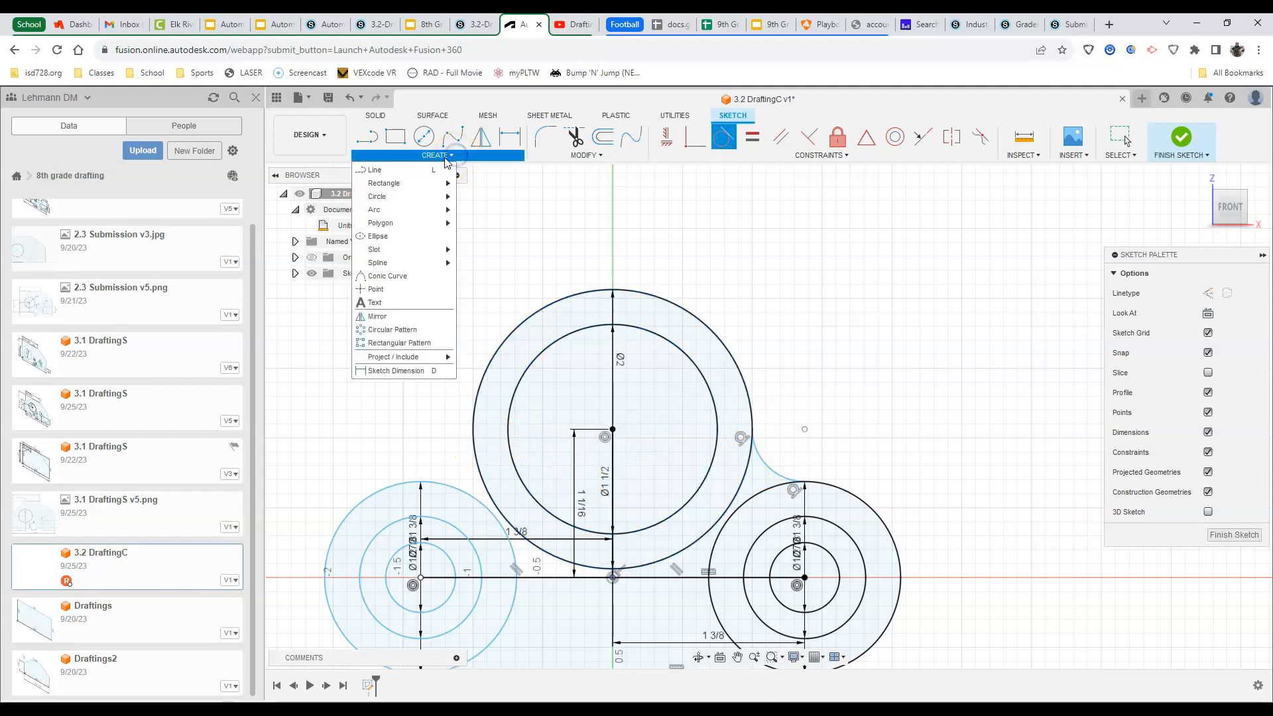
mouse_move(405, 209)
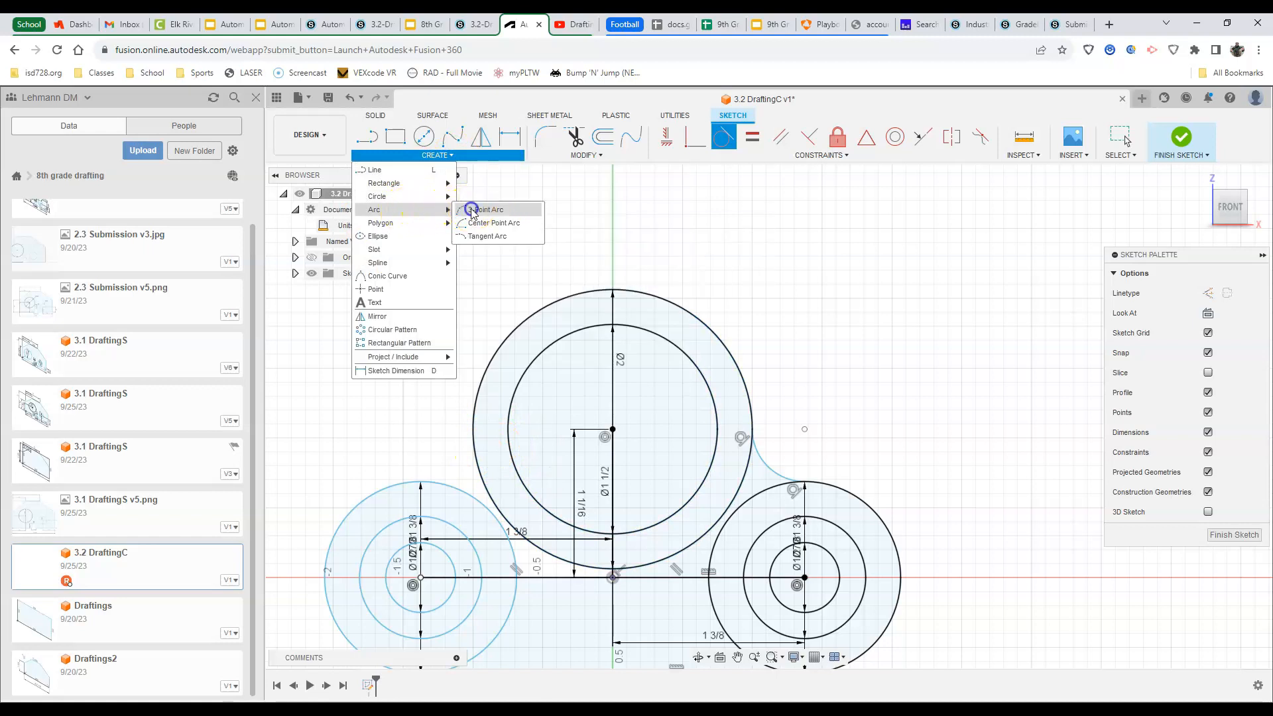
left_click(472, 211)
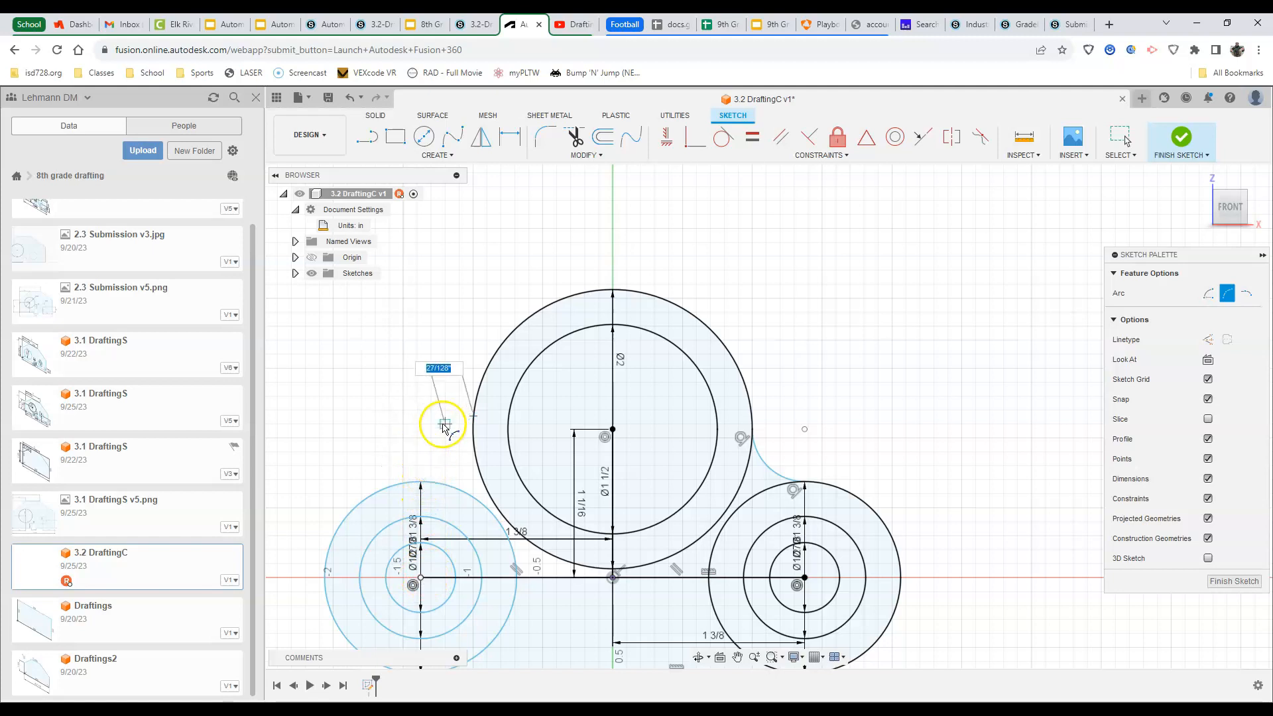
key("Escape")
left_click(419, 483)
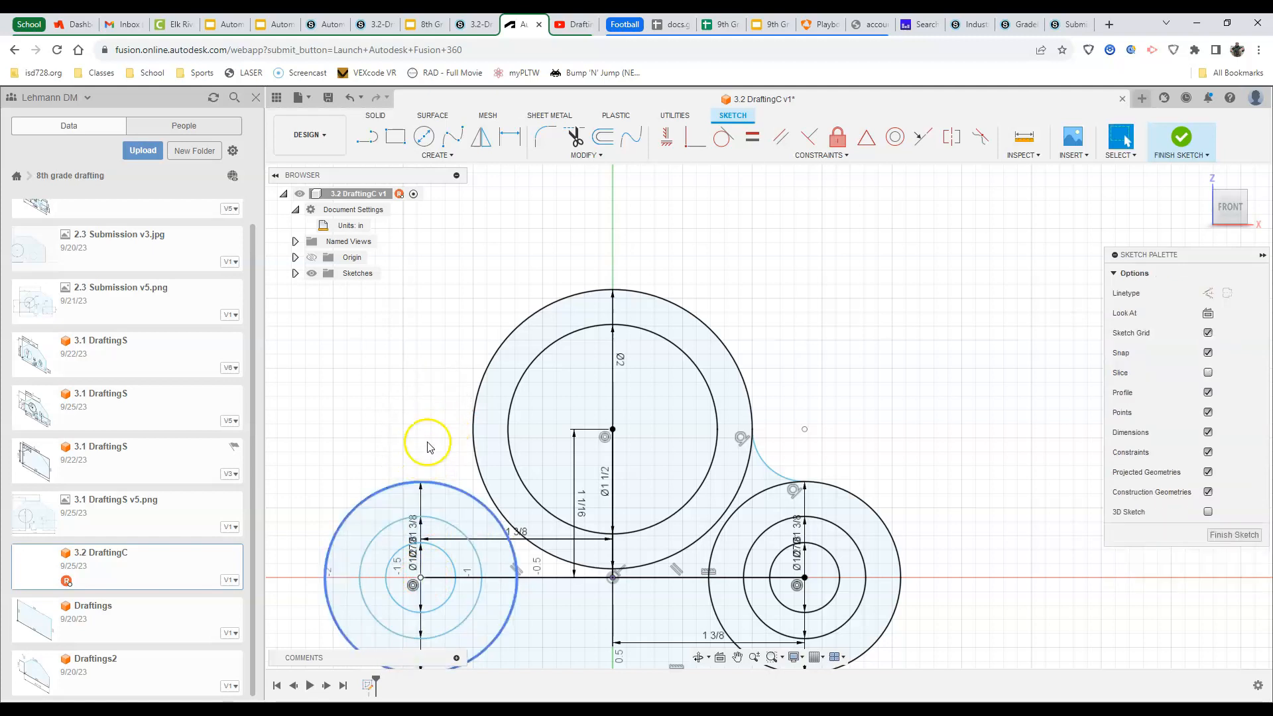
Draw a concave 3-point arc from the left edge of the 2 in circle to the top of the left outer circle
left_click(442, 153)
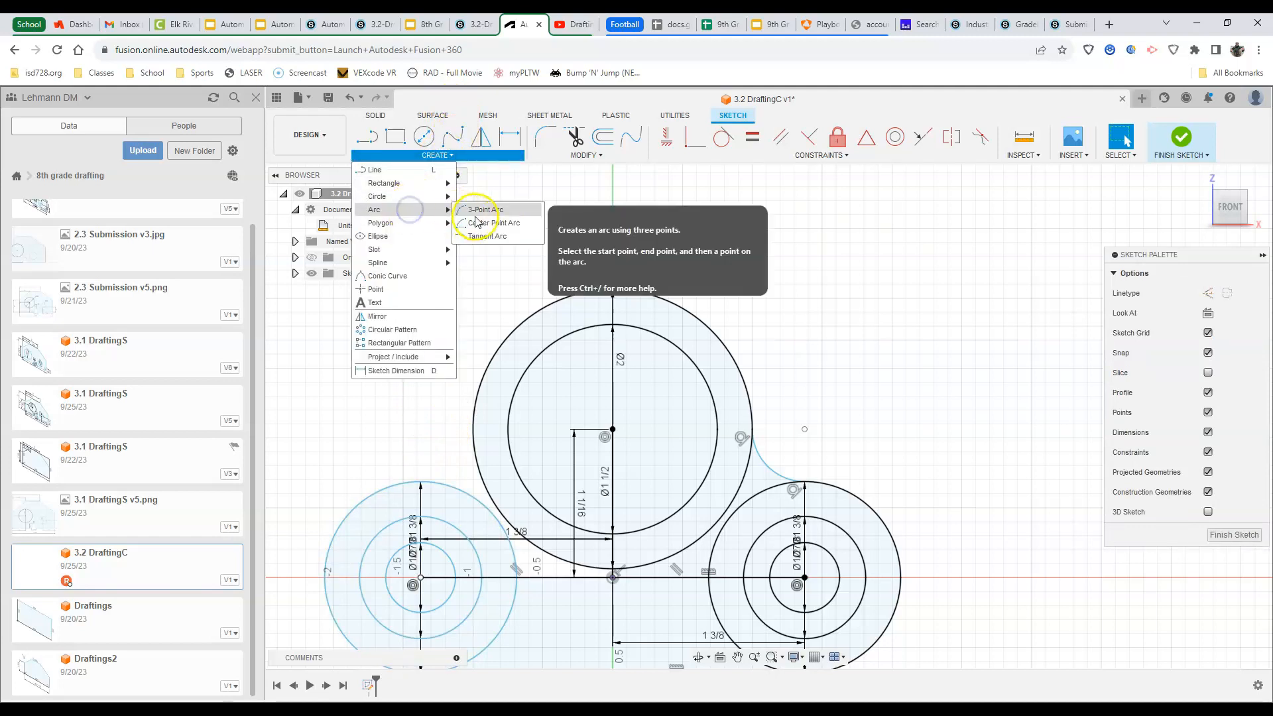
left_click(482, 212)
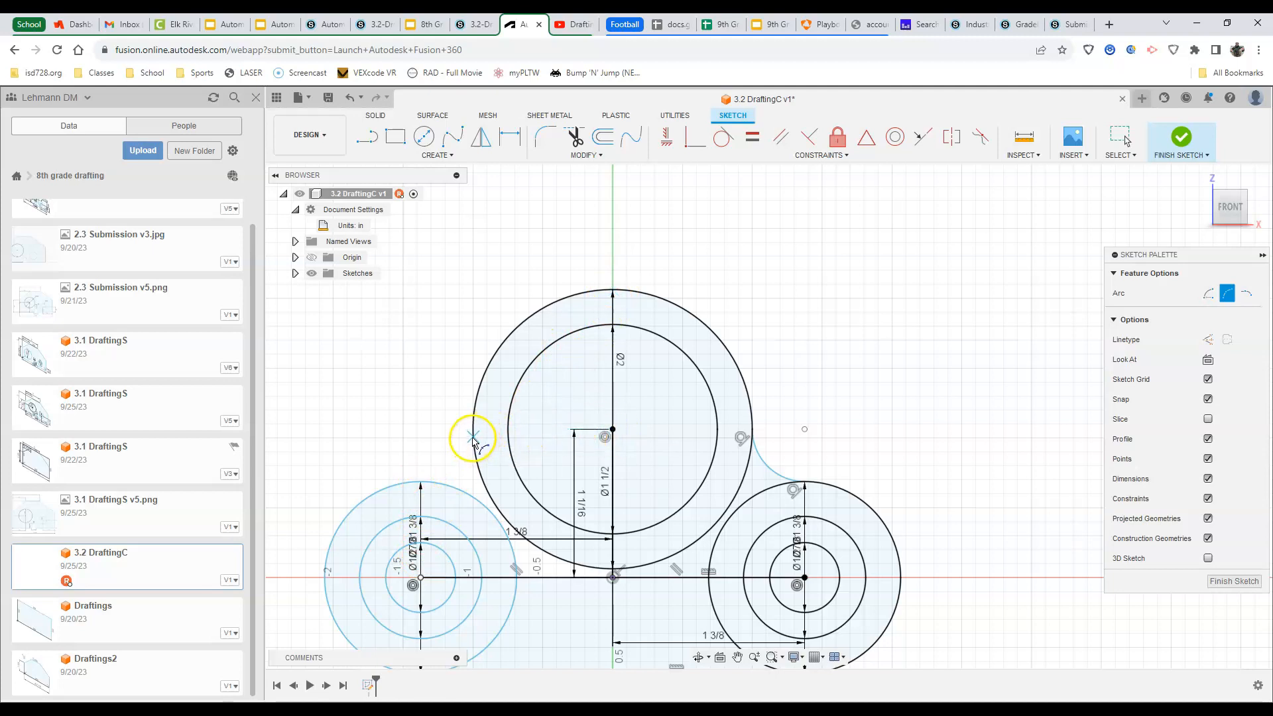
left_click(473, 430)
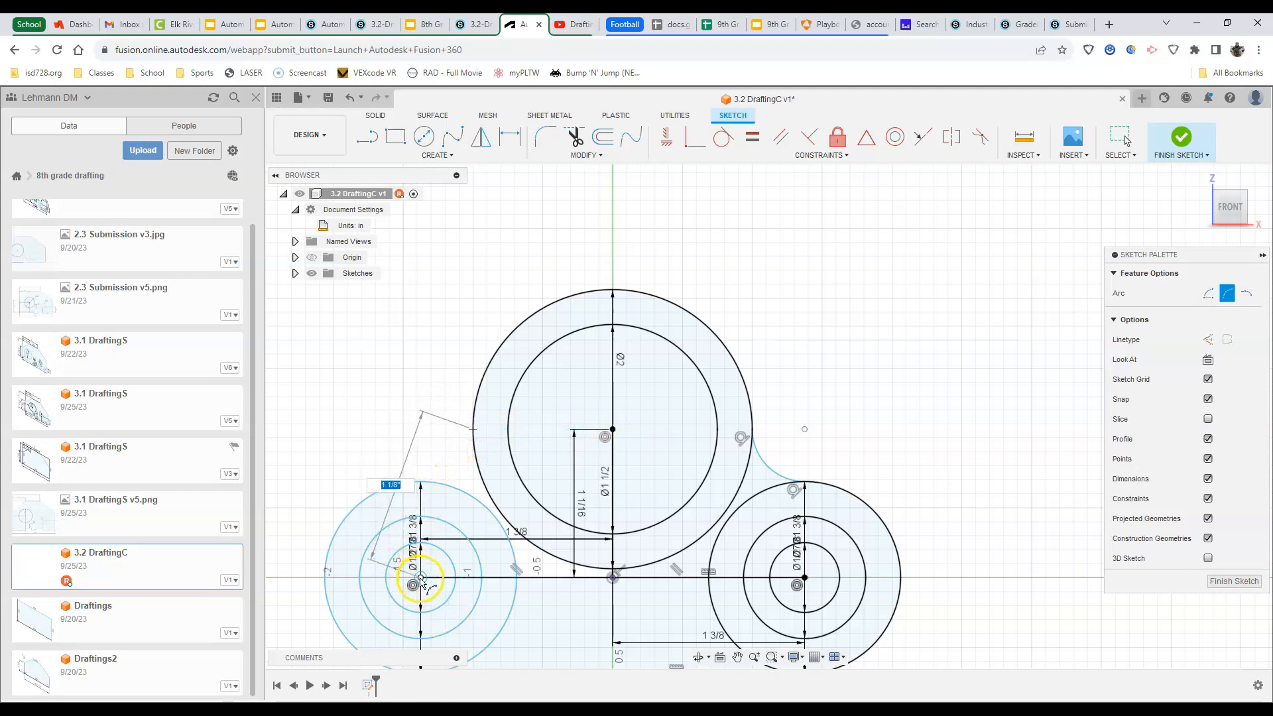
left_click(423, 481)
left_click(456, 477)
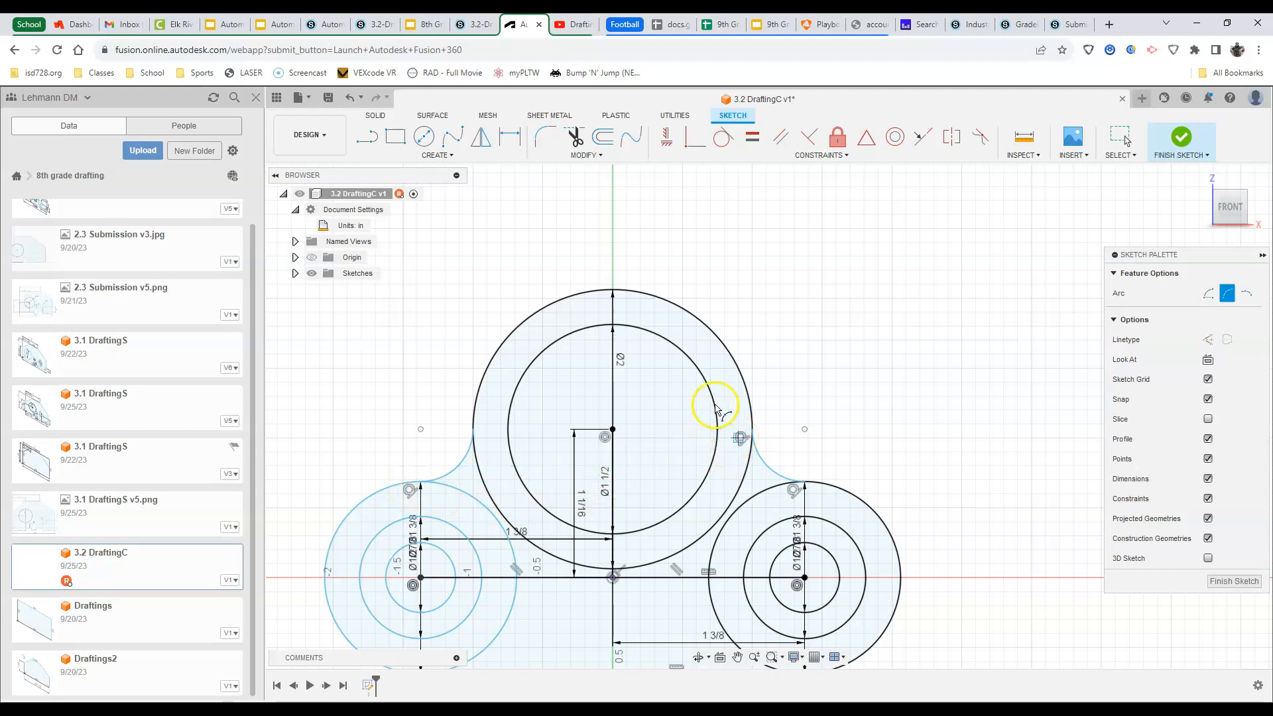
Apply a tangent constraint between the left connecting arc and the 2 in circle
left_click(820, 156)
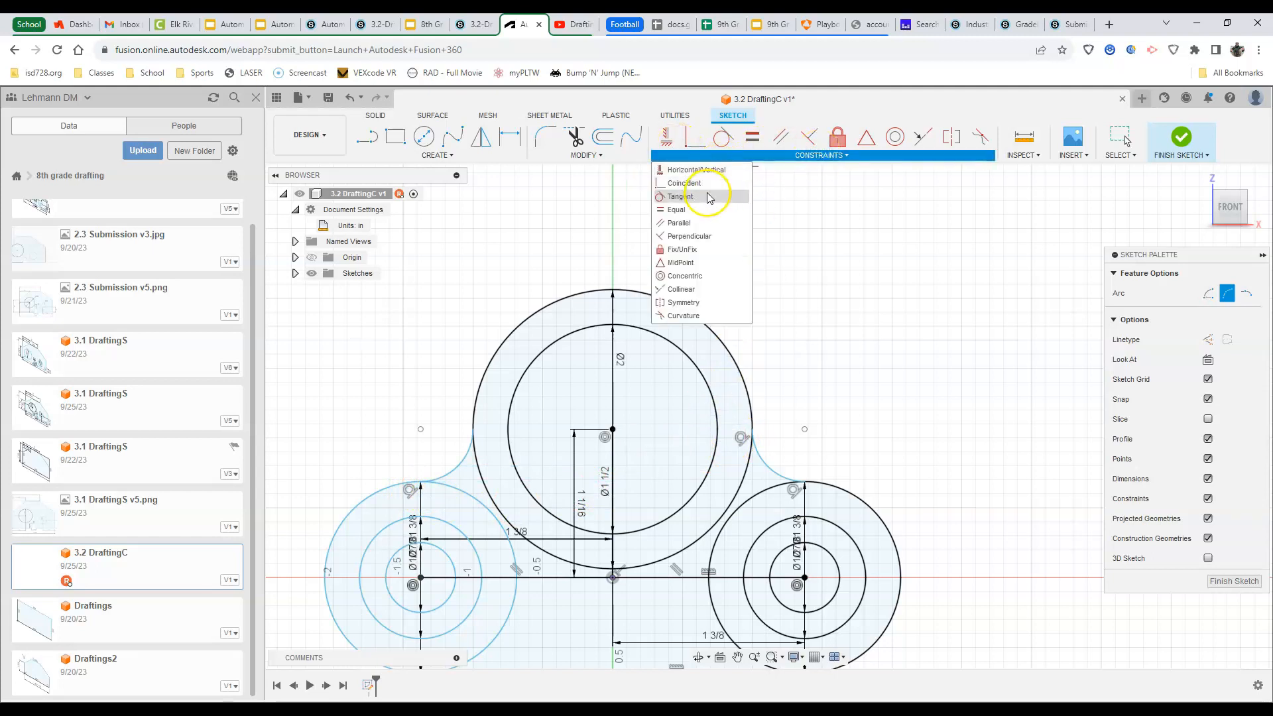
left_click(683, 196)
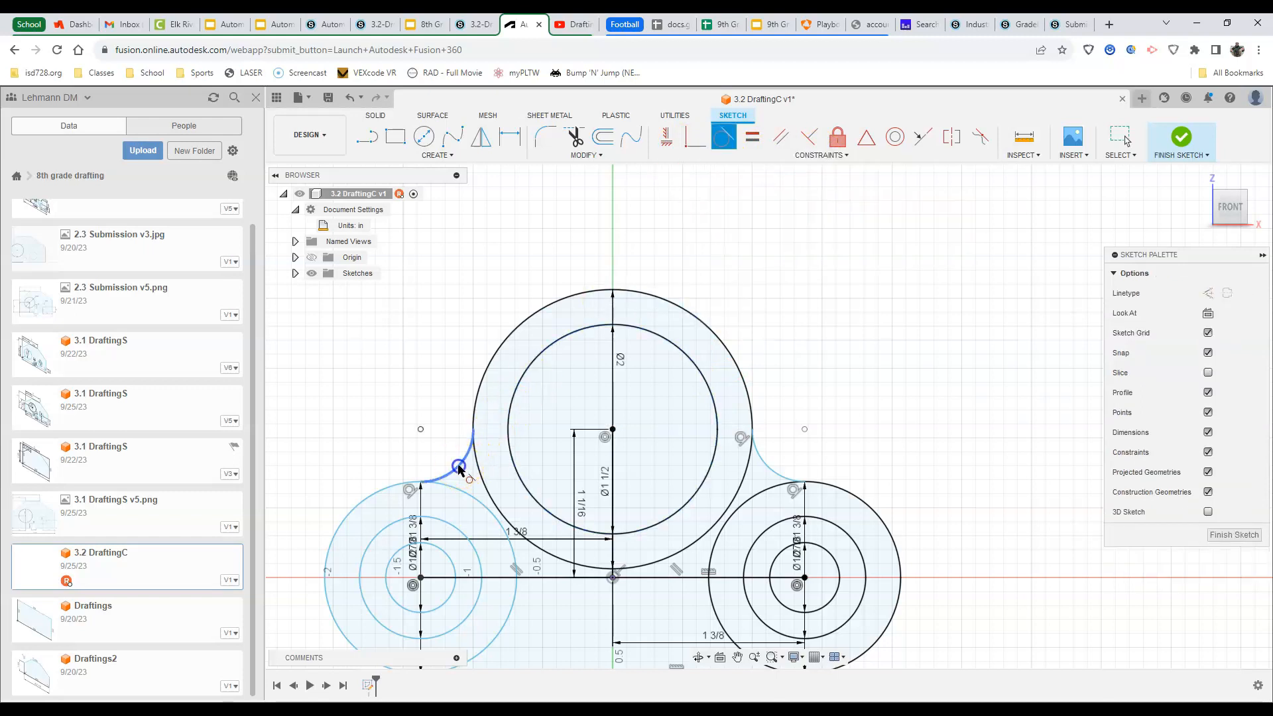
left_click(458, 469)
left_click(476, 411)
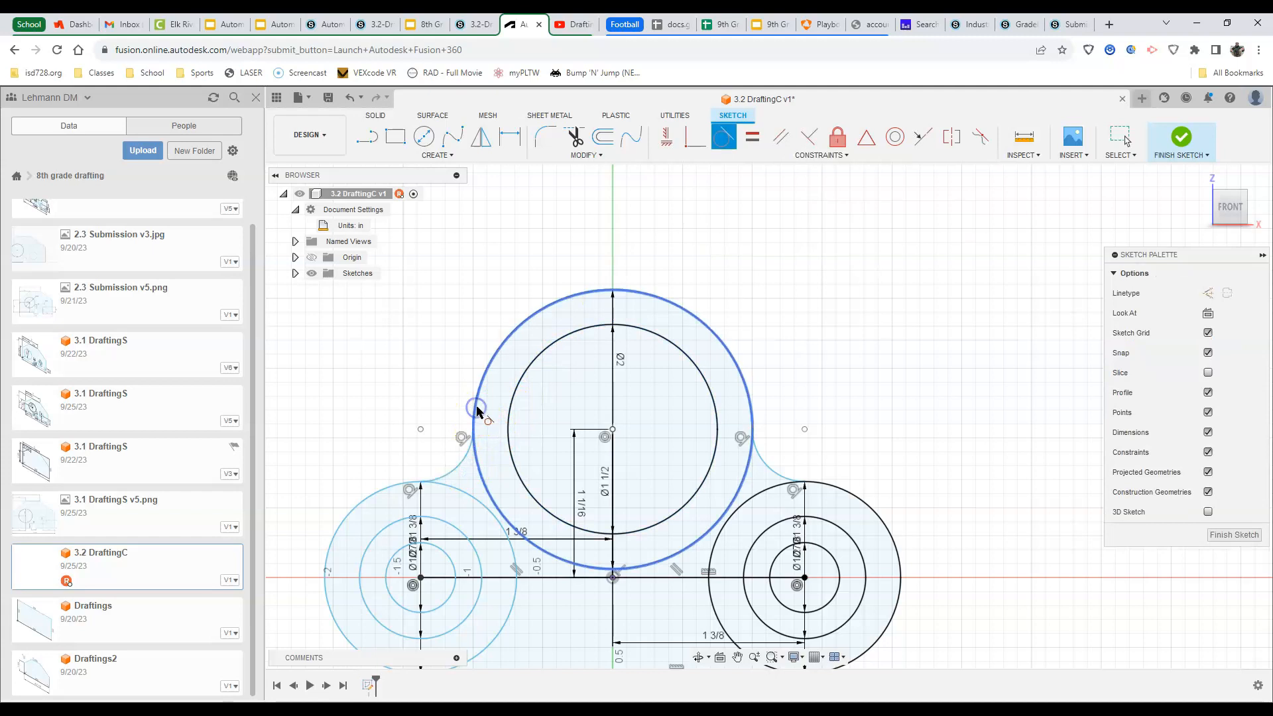
Examine the sketch outline around the three circle groups, including the connecting arcs, bottom line and left concentric circles
scroll(500, 507, "up", 3)
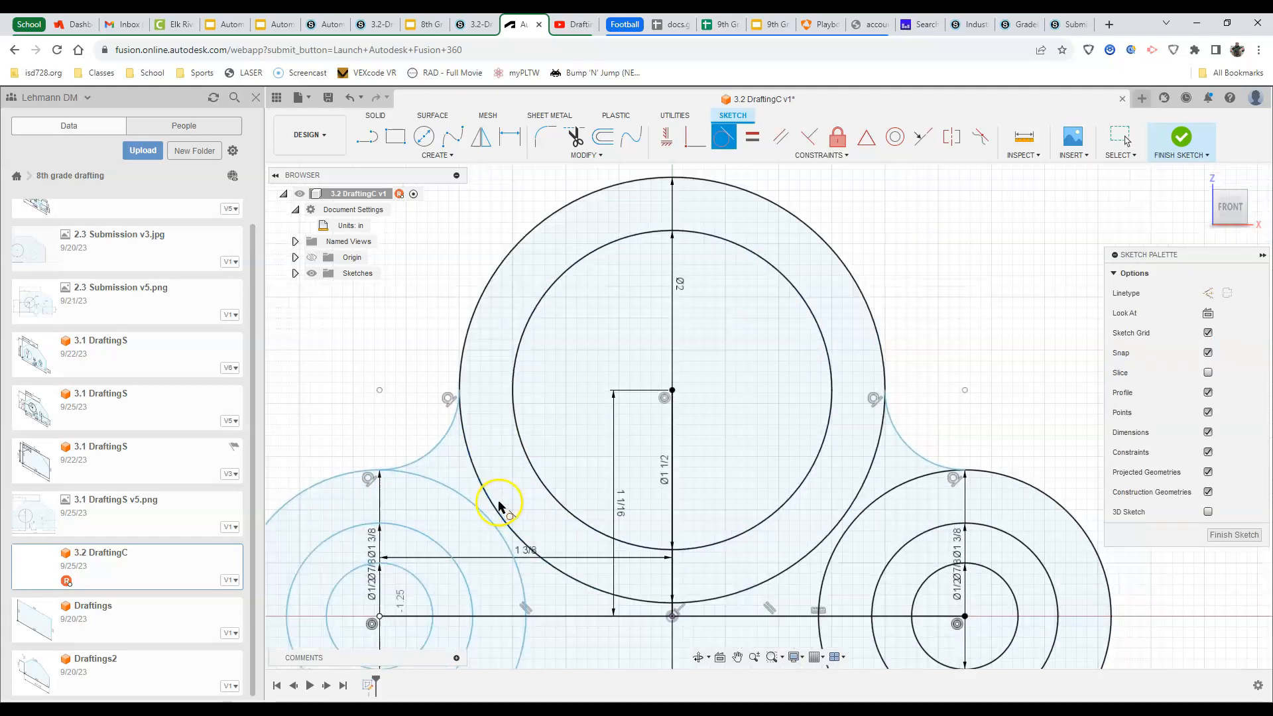
scroll(501, 499, "down", 5)
scroll(494, 524, "up", 2)
scroll(455, 540, "up", 1)
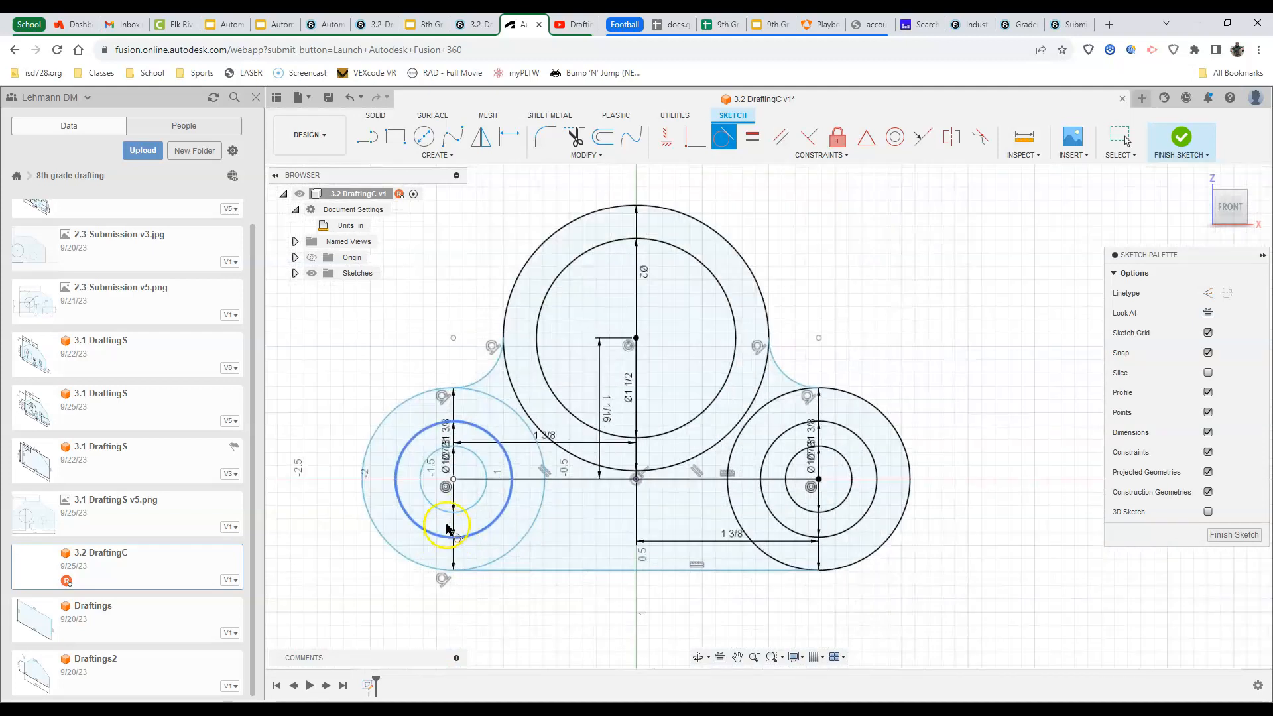
scroll(417, 489, "up", 1)
scroll(420, 489, "down", 1)
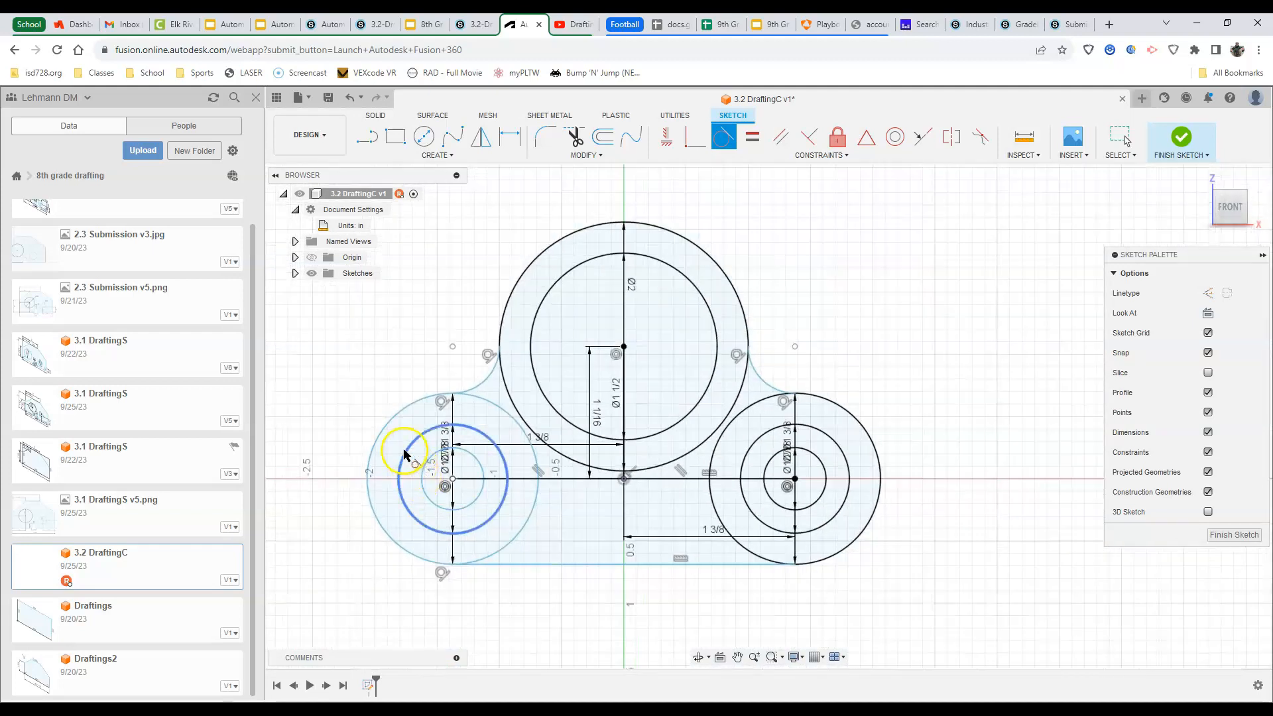
scroll(406, 455, "up", 2)
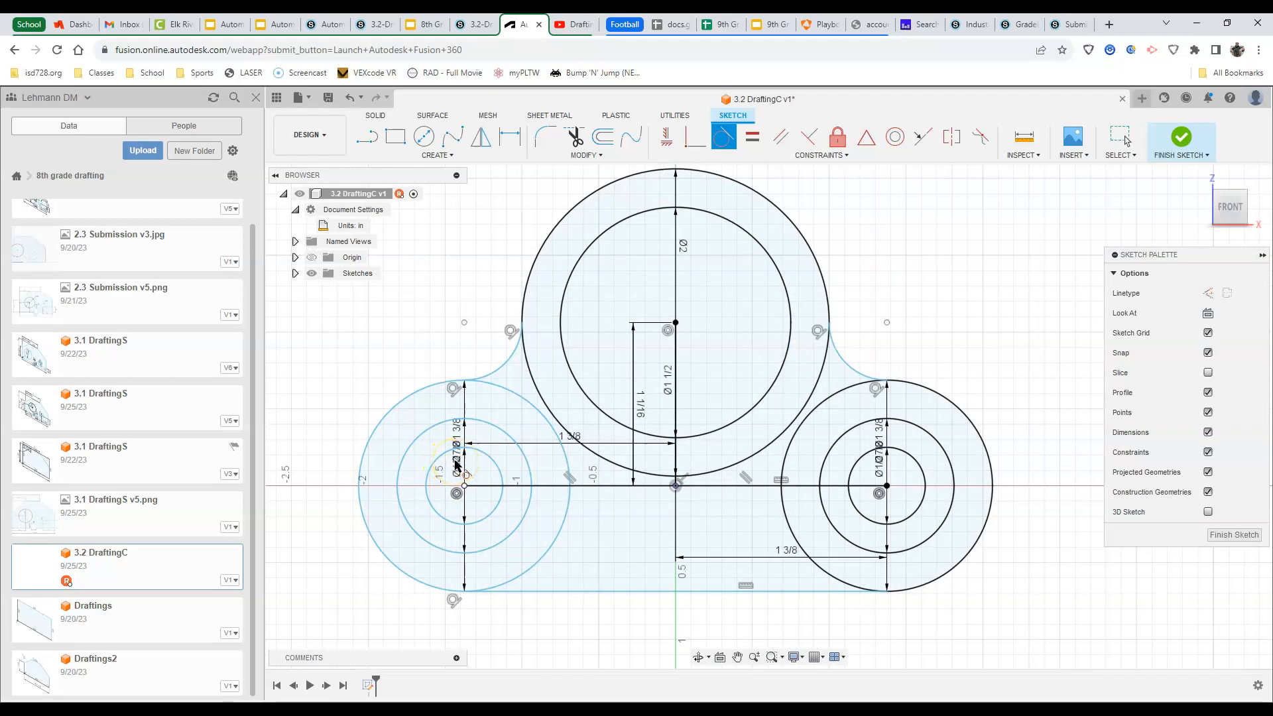
scroll(456, 464, "up", 1)
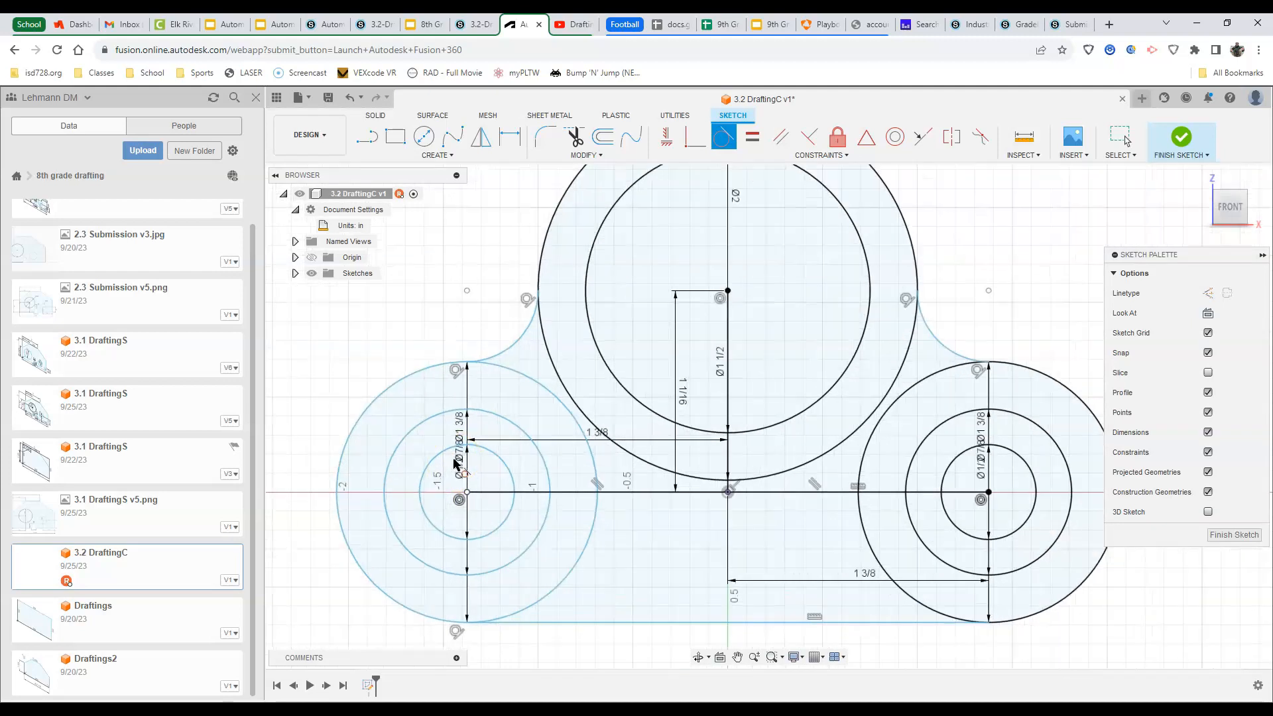
scroll(456, 464, "down", 2)
scroll(453, 459, "up", 1)
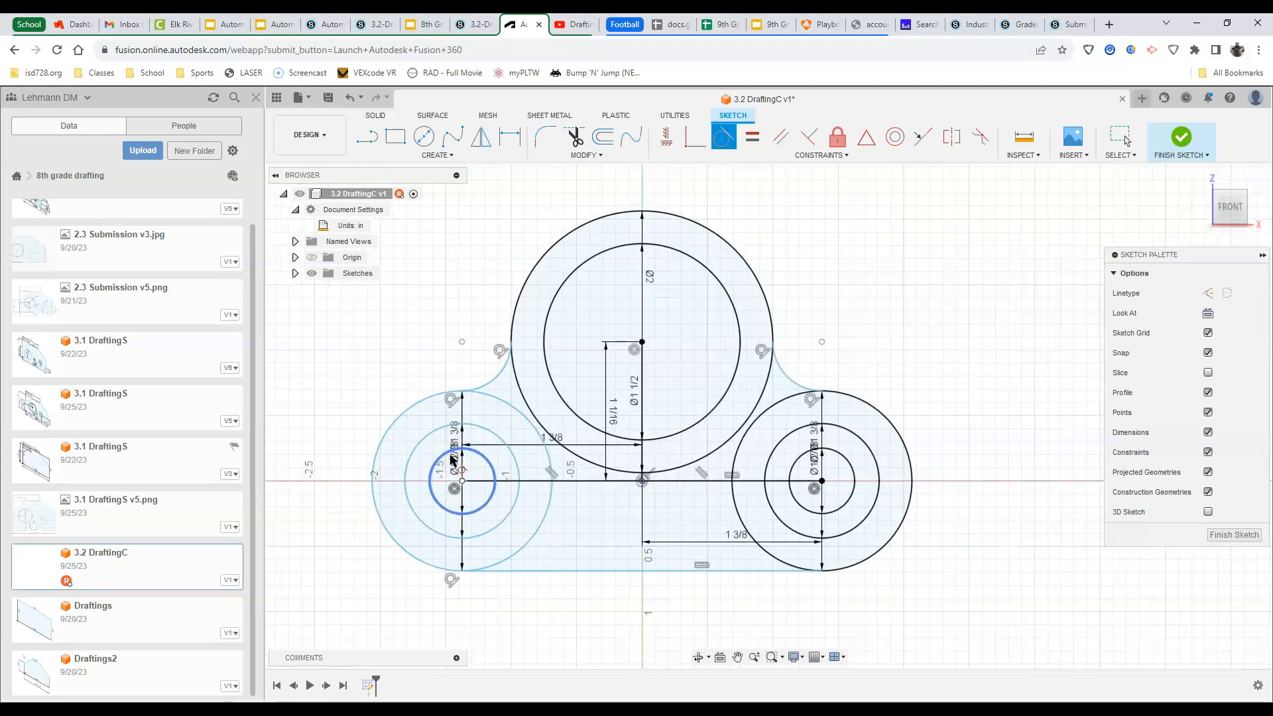